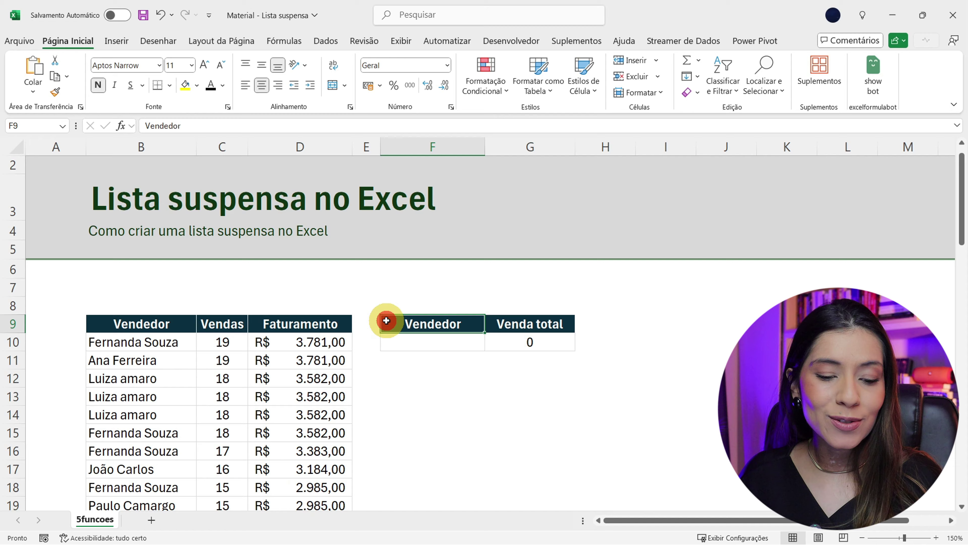
Enter a seller's name directly into the Vendedor cell F10 as a test.
{"action": "scroll", "coordinate": [385, 321], "scroll_direction": "down", "scroll_amount": 3}
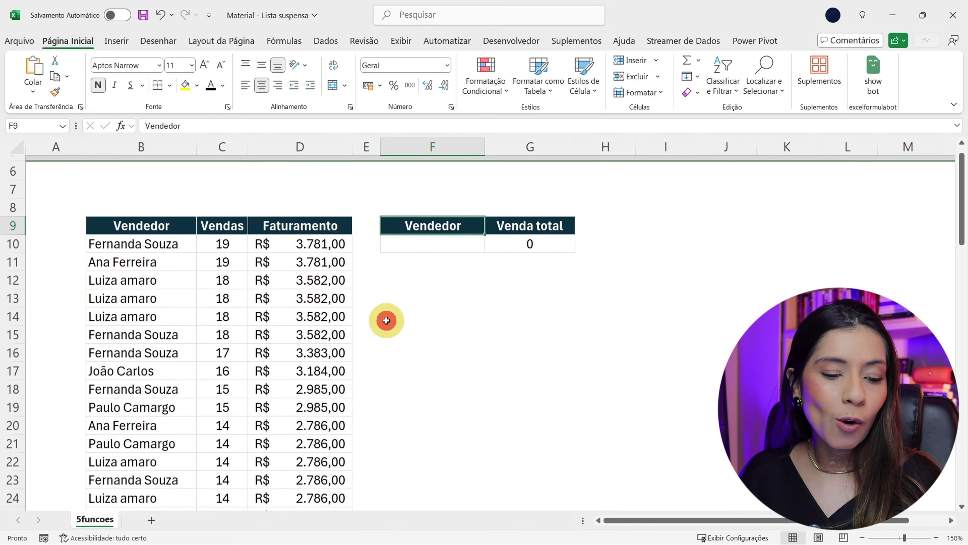
{"action": "scroll", "coordinate": [385, 320], "scroll_direction": "up", "scroll_amount": 3}
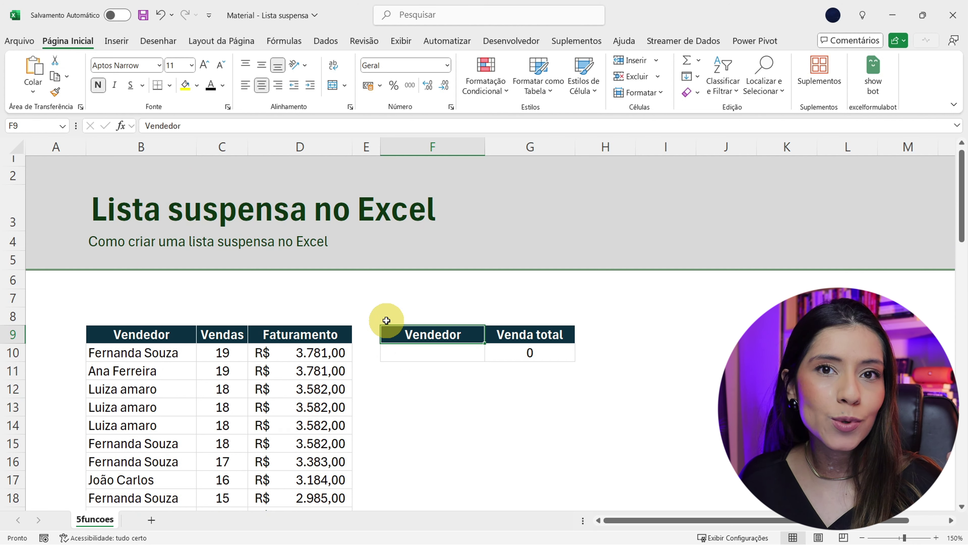
{"action": "scroll", "coordinate": [386, 321], "scroll_direction": "down", "scroll_amount": 3}
{"action": "scroll", "coordinate": [386, 321], "scroll_direction": "down", "scroll_amount": 1}
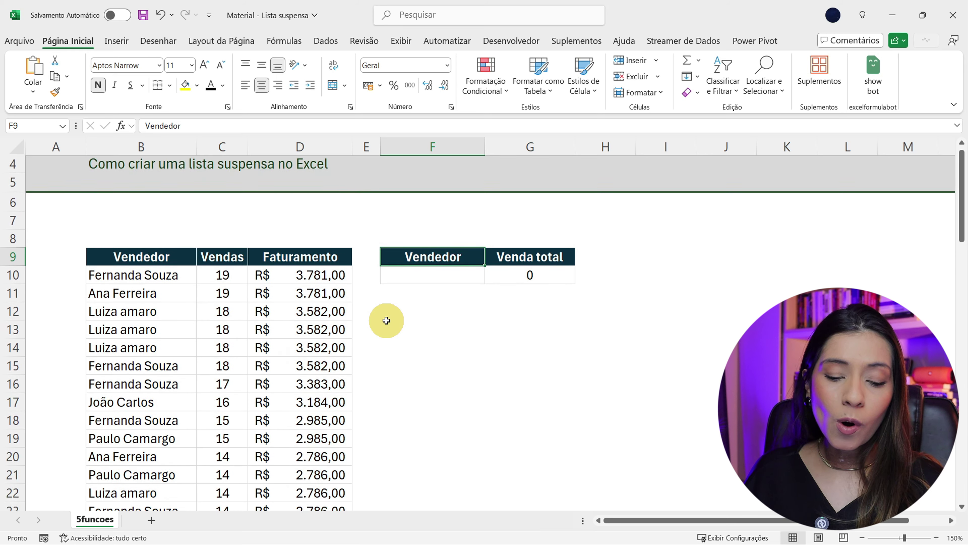
{"action": "scroll", "coordinate": [386, 320], "scroll_direction": "down", "scroll_amount": 1}
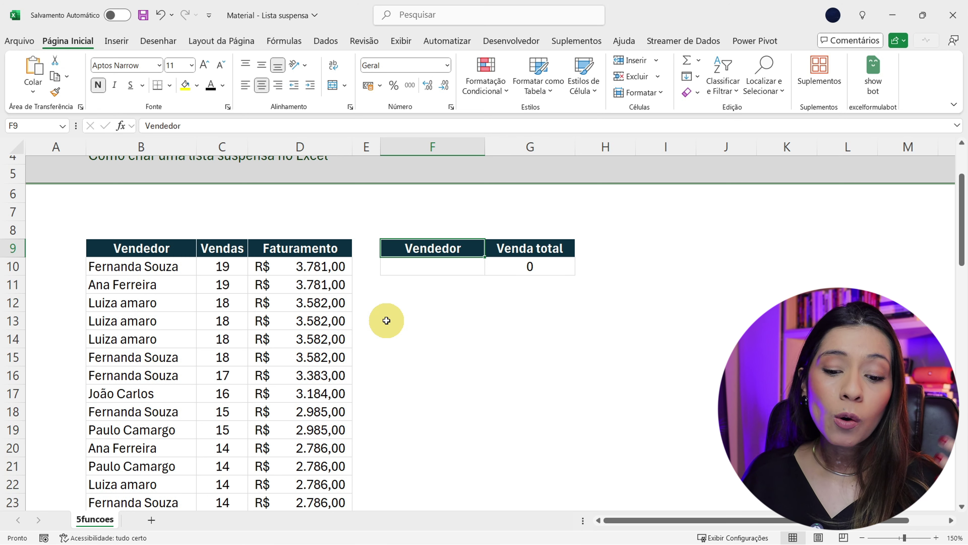
{"action": "scroll", "coordinate": [386, 320], "scroll_direction": "down", "scroll_amount": 2}
{"action": "left_click", "coordinate": [444, 235]}
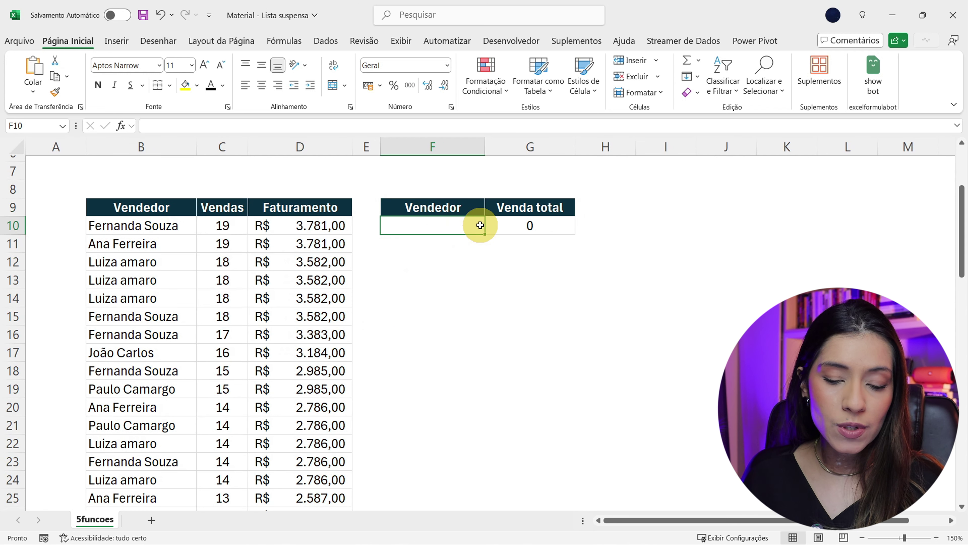
{"action": "left_click_drag", "start_coordinate": [372, 211], "coordinate": [486, 337]}
{"action": "left_click_drag", "start_coordinate": [125, 192], "coordinate": [143, 146]}
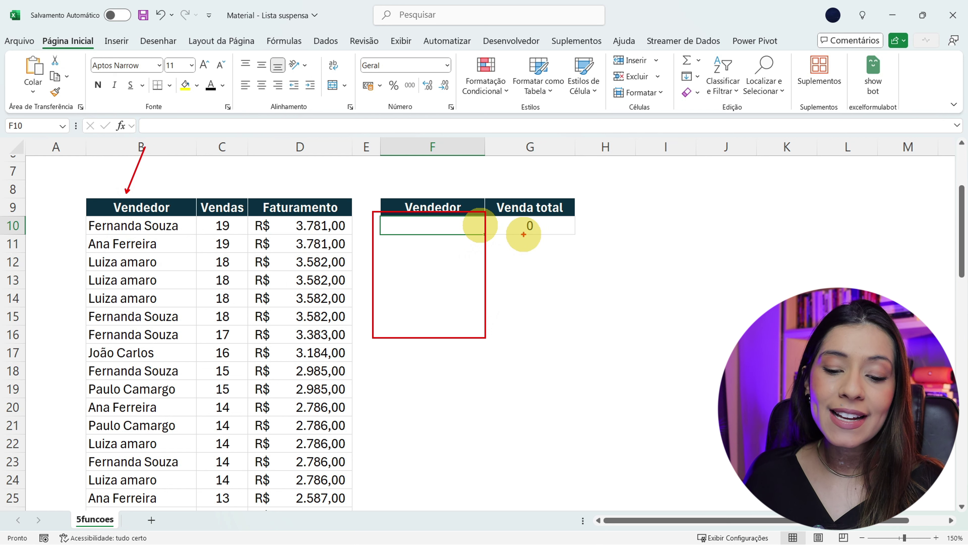
{"action": "key", "text": "Escape"}
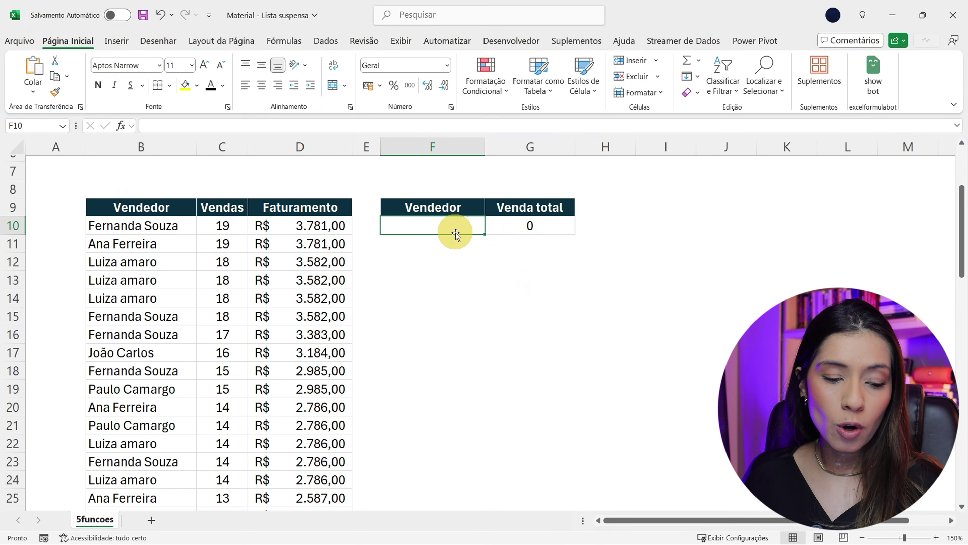
{"action": "left_click", "coordinate": [452, 225]}
{"action": "type", "text": "Ana"}
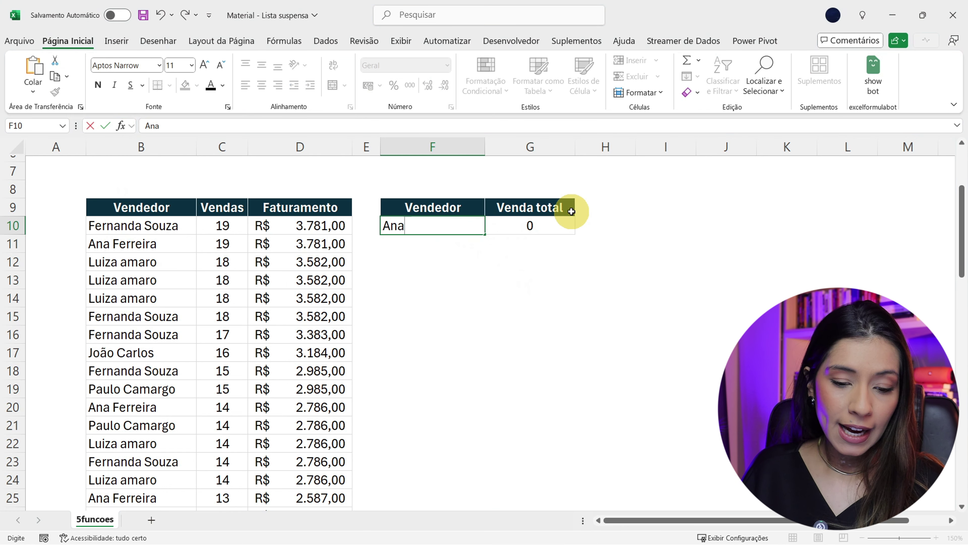
{"action": "type", "text": " Ferreira"}
{"action": "key", "text": "Return"}
Clear the seller name from F10 again and bring up the Dados data tools.
{"action": "left_click_drag", "start_coordinate": [167, 244], "coordinate": [140, 498]}
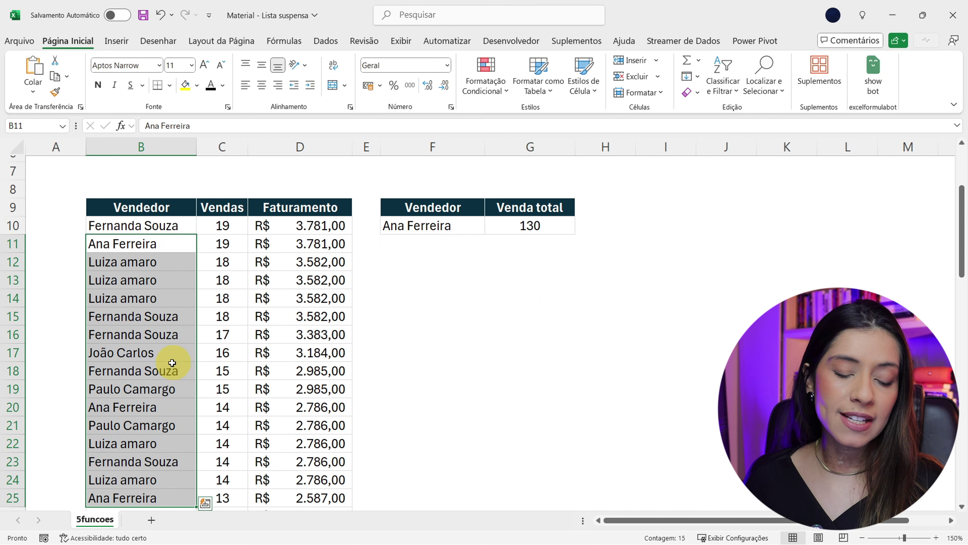
{"action": "scroll", "coordinate": [163, 261], "scroll_direction": "down", "scroll_amount": 2}
{"action": "scroll", "coordinate": [148, 305], "scroll_direction": "down", "scroll_amount": 2}
{"action": "scroll", "coordinate": [244, 301], "scroll_direction": "up", "scroll_amount": 1}
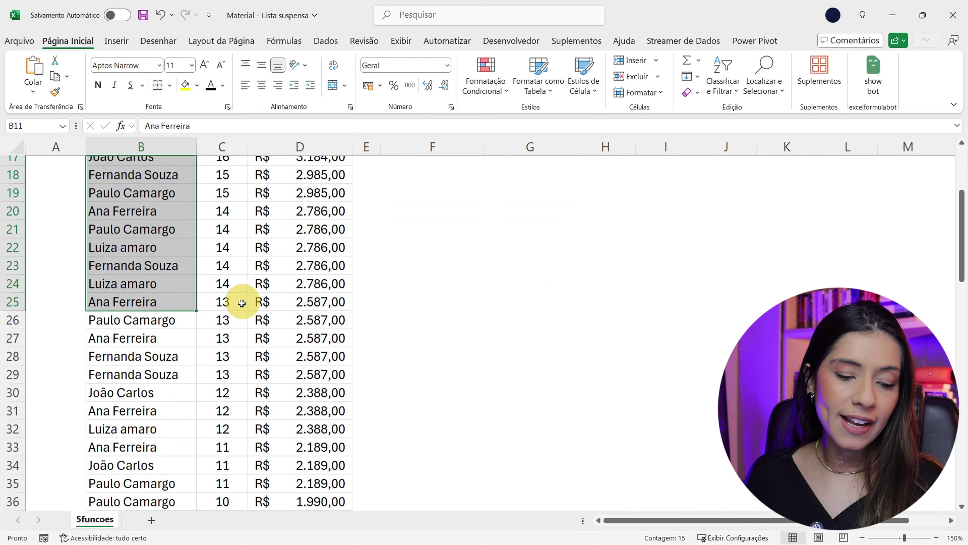
{"action": "scroll", "coordinate": [305, 317], "scroll_direction": "up", "scroll_amount": 4}
{"action": "scroll", "coordinate": [393, 335], "scroll_direction": "down", "scroll_amount": 1}
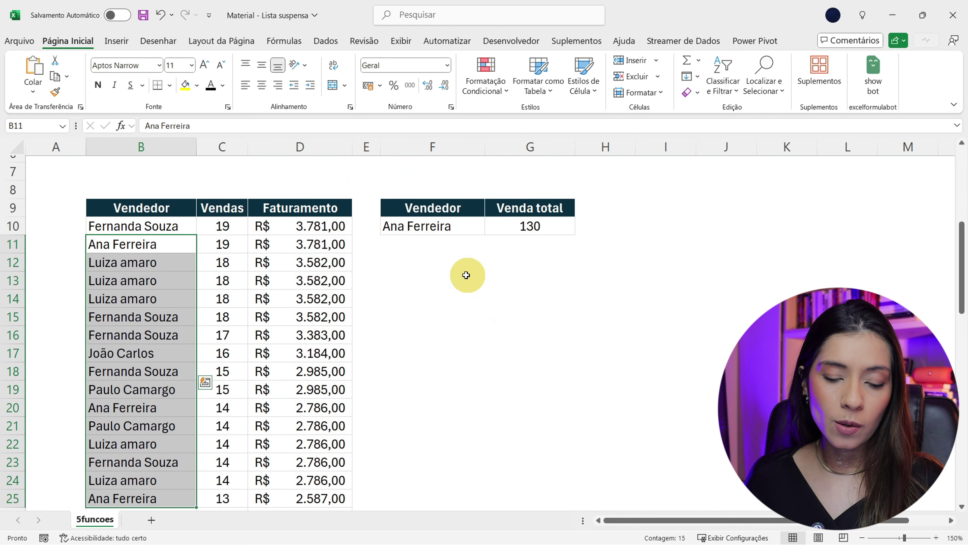
{"action": "left_click", "coordinate": [457, 225]}
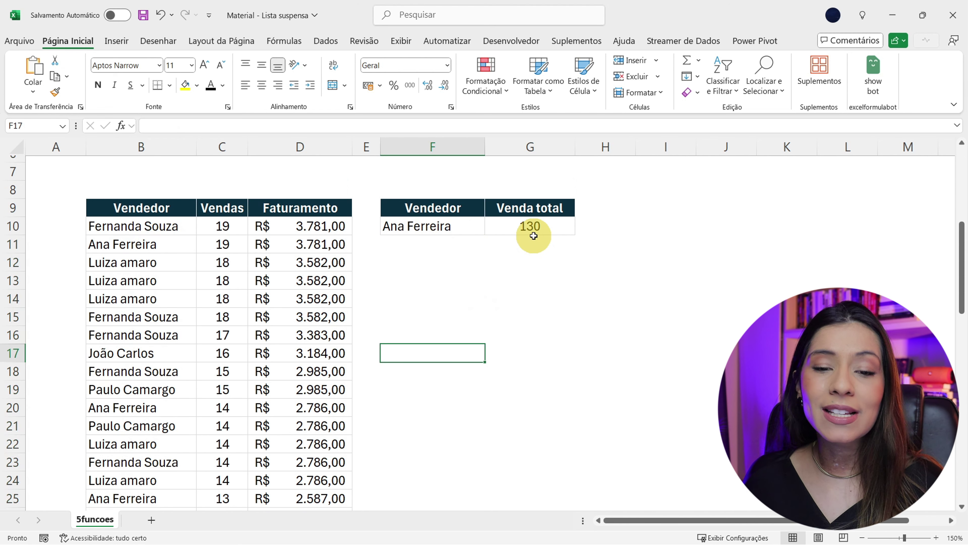
{"action": "key", "text": "ctrl+Up"}
{"action": "scroll", "coordinate": [533, 236], "scroll_direction": "down", "scroll_amount": 1}
{"action": "scroll", "coordinate": [533, 235], "scroll_direction": "up", "scroll_amount": 1}
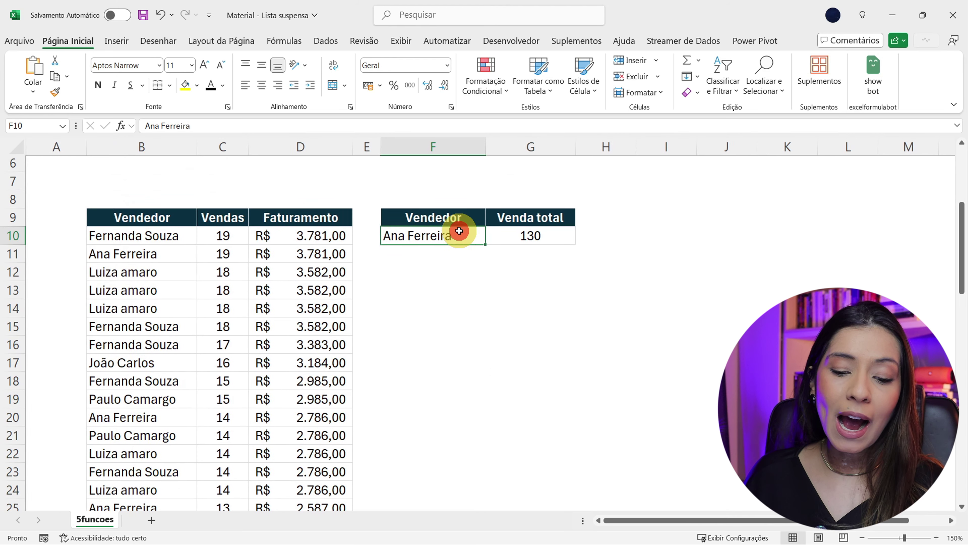
{"action": "key", "text": "Down"}
{"action": "key", "text": "Down"}
{"action": "key", "text": "Down"}
{"action": "scroll", "coordinate": [462, 256], "scroll_direction": "up", "scroll_amount": 2}
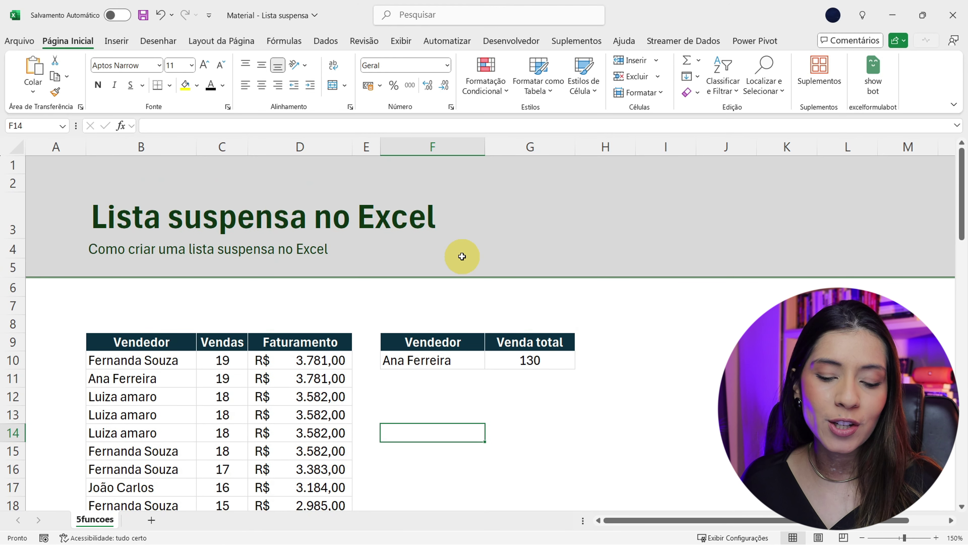
{"action": "left_click", "coordinate": [448, 340]}
{"action": "scroll", "coordinate": [447, 340], "scroll_direction": "down", "scroll_amount": 1}
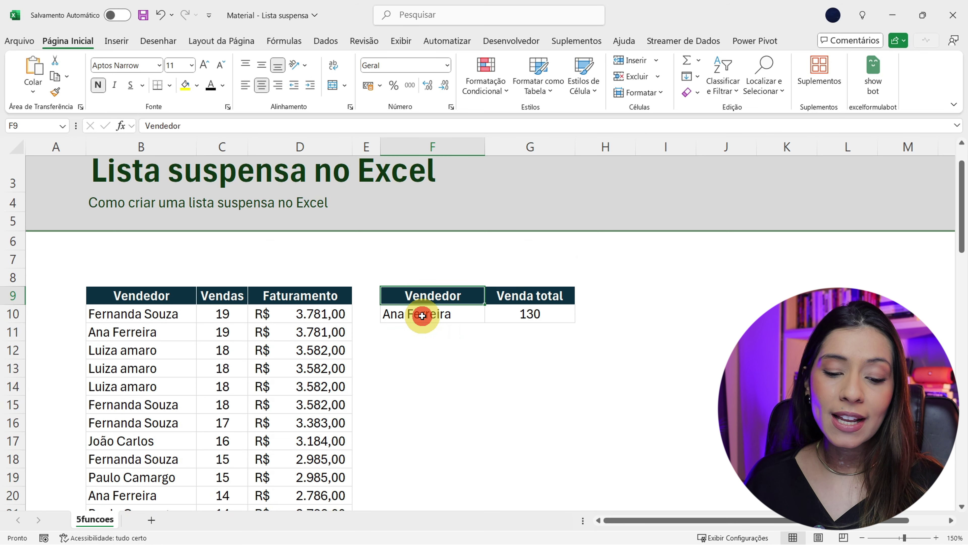
{"action": "left_click", "coordinate": [422, 316]}
{"action": "key", "text": "Delete"}
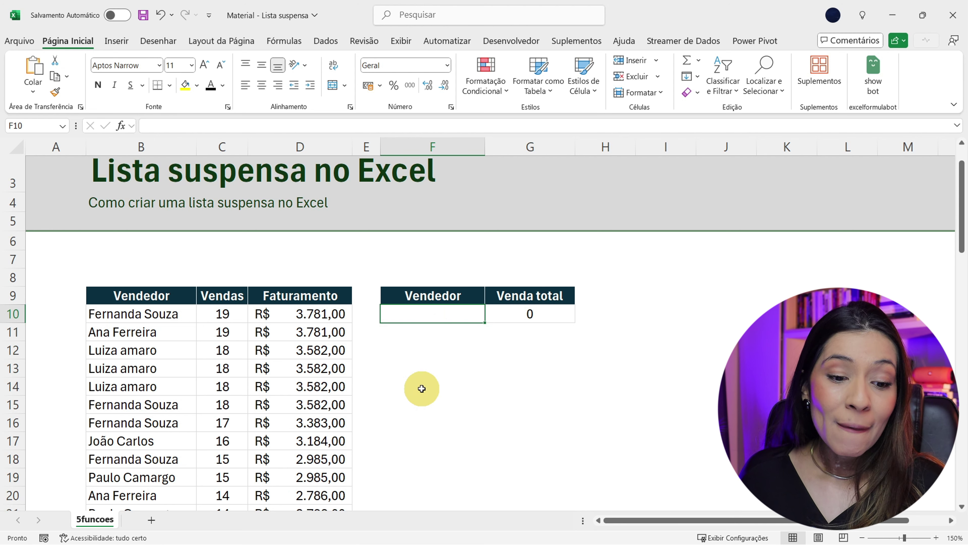
{"action": "left_click", "coordinate": [324, 33]}
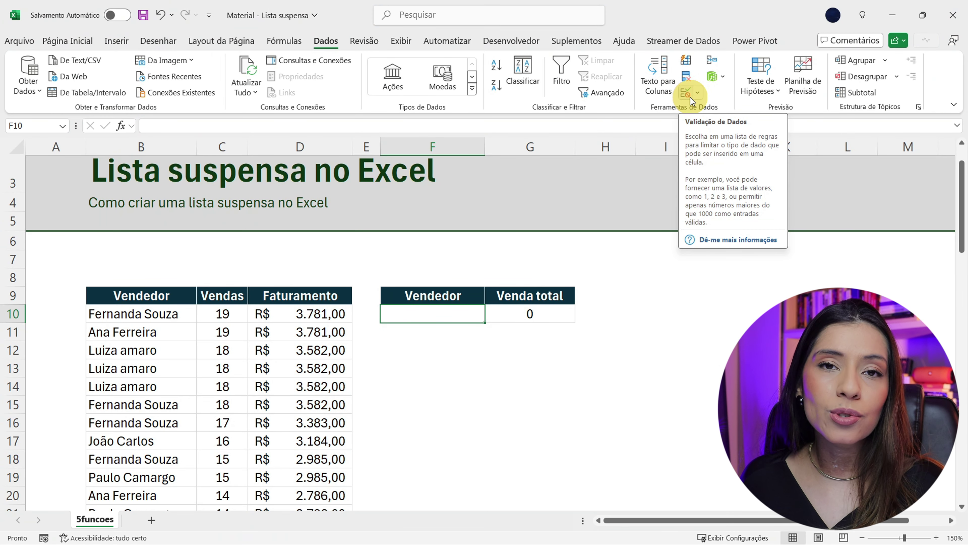
Open Validação de Dados for F10, move the dialog off the table, and expand Permitir.
{"action": "left_click", "coordinate": [689, 96]}
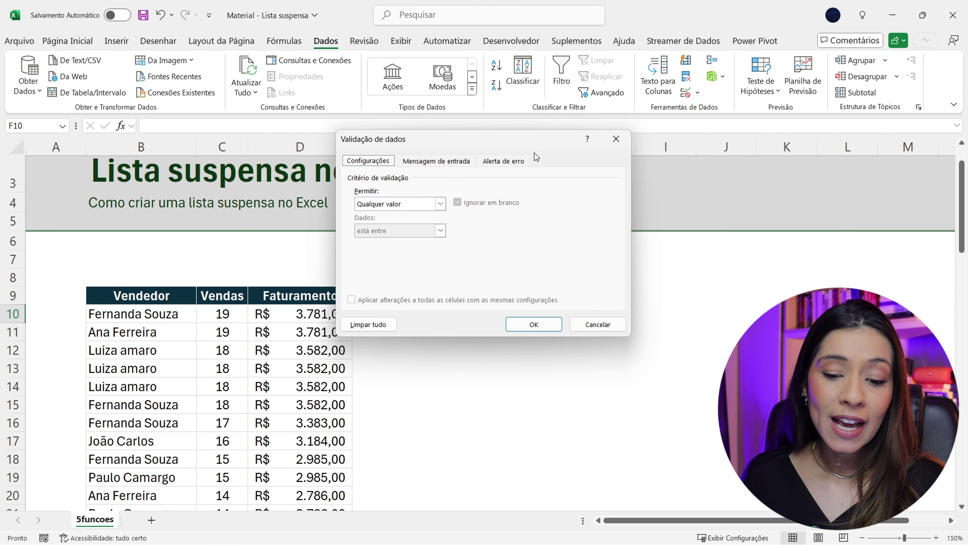
{"action": "mouse_move", "coordinate": [522, 148]}
{"action": "left_mouse_down"}
{"action": "mouse_move", "coordinate": [261, 113]}
{"action": "mouse_move", "coordinate": [260, 83]}
{"action": "left_mouse_up"}
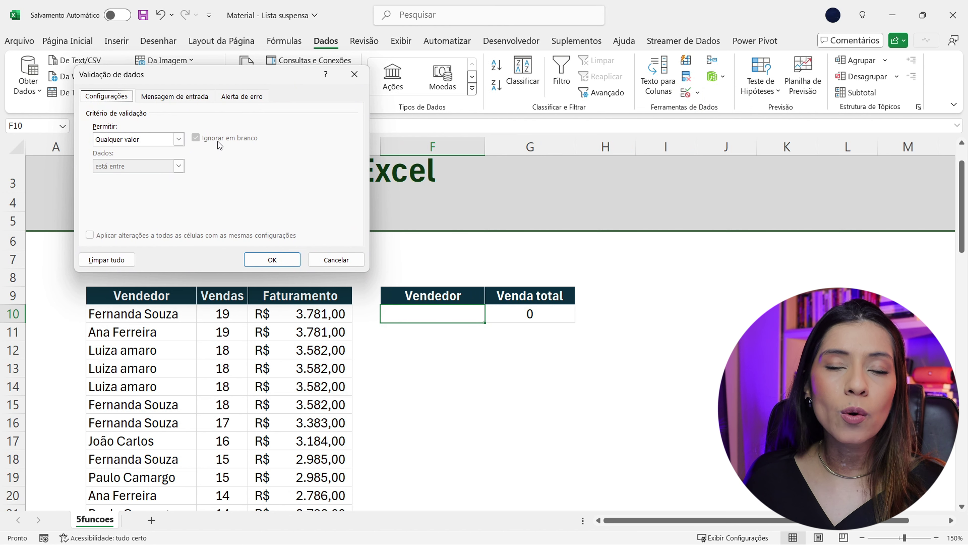
{"action": "left_click", "coordinate": [411, 345]}
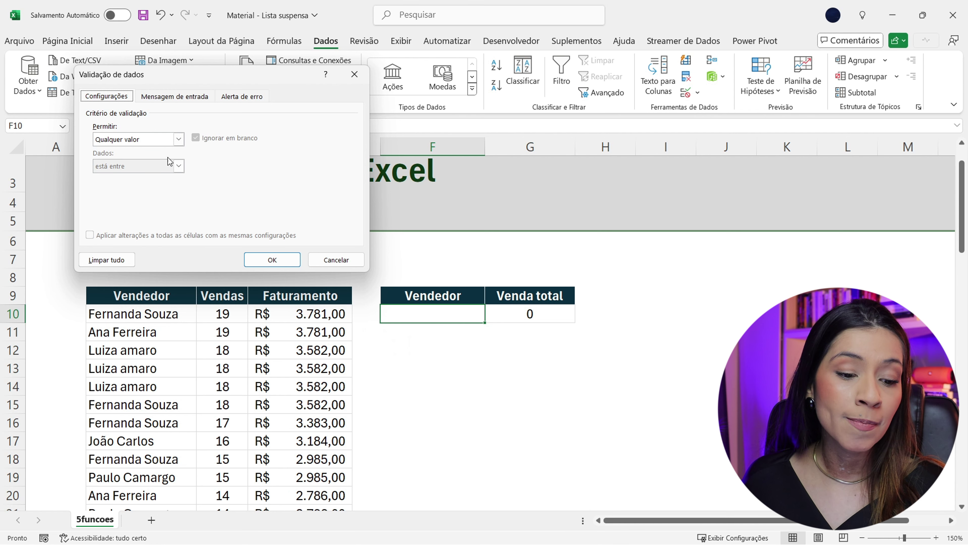
{"action": "left_click", "coordinate": [136, 140]}
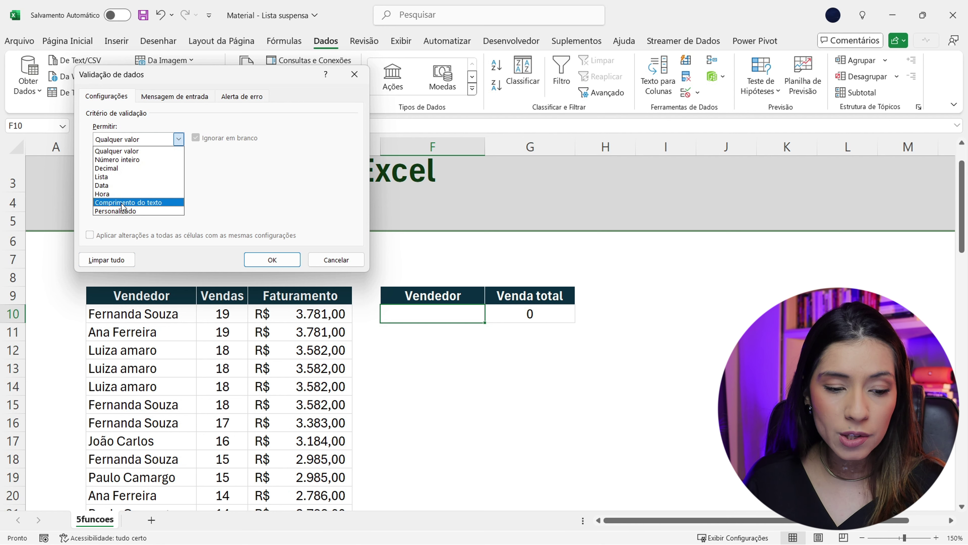
Set F10's validation to Lista and type the seller names, semicolon-separated, into Fonte.
{"action": "left_click", "coordinate": [111, 177]}
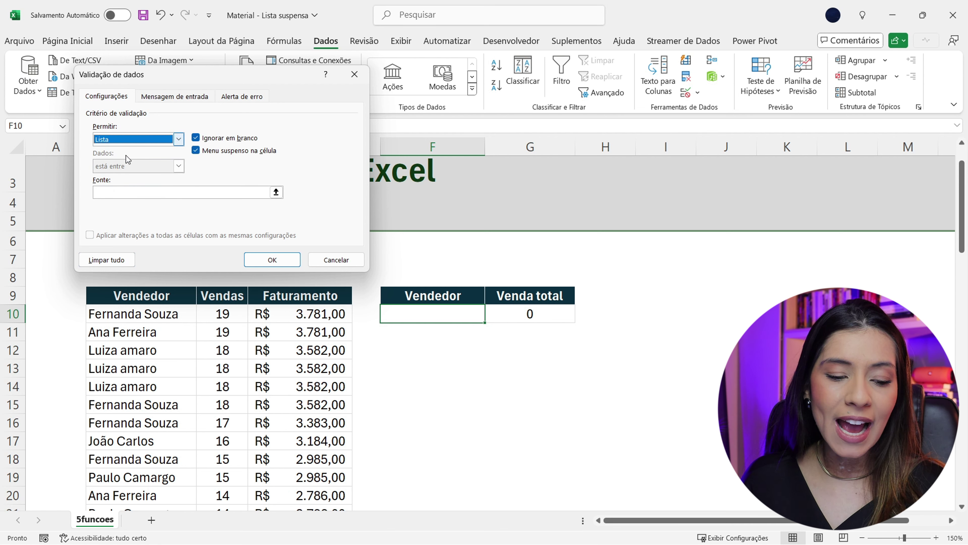
{"action": "left_click", "coordinate": [104, 189]}
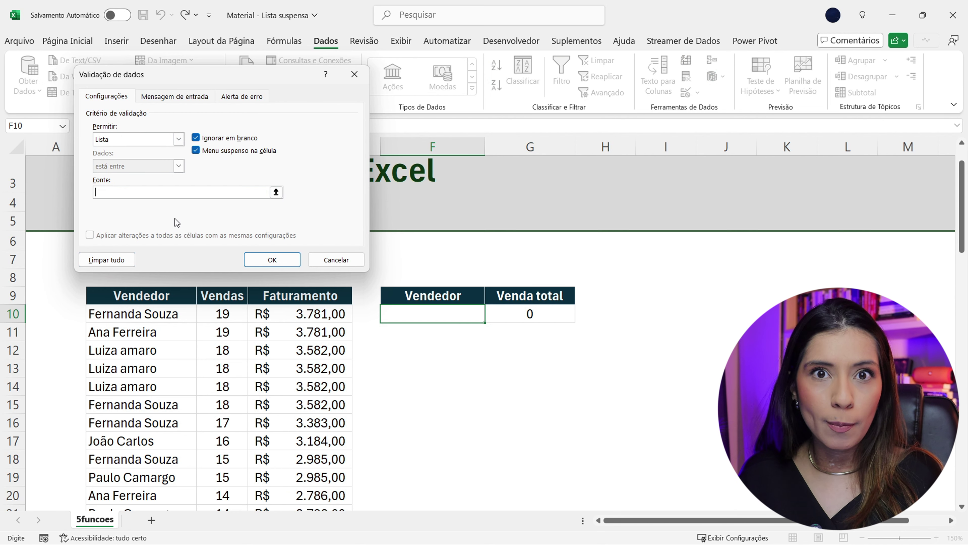
{"action": "type", "text": "An"}
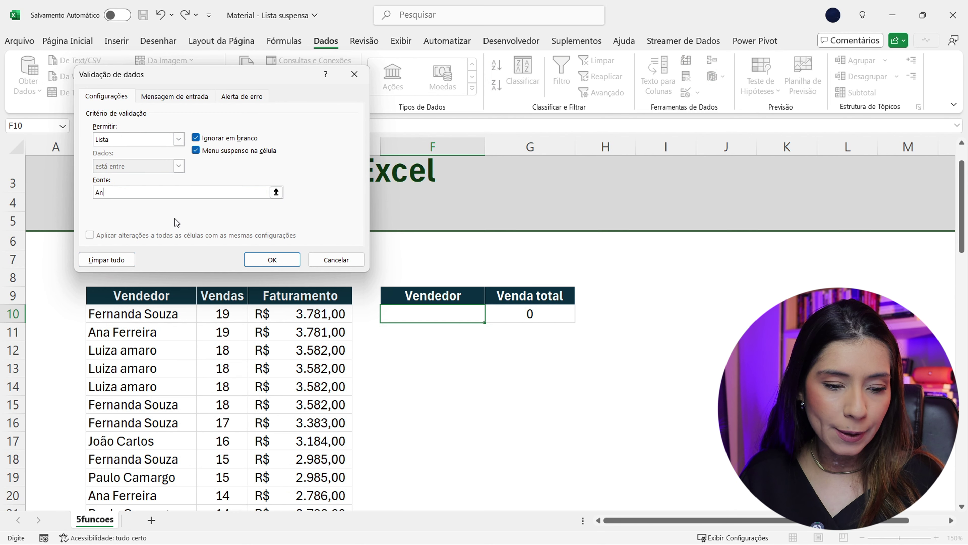
{"action": "type", "text": "a Ferreira"}
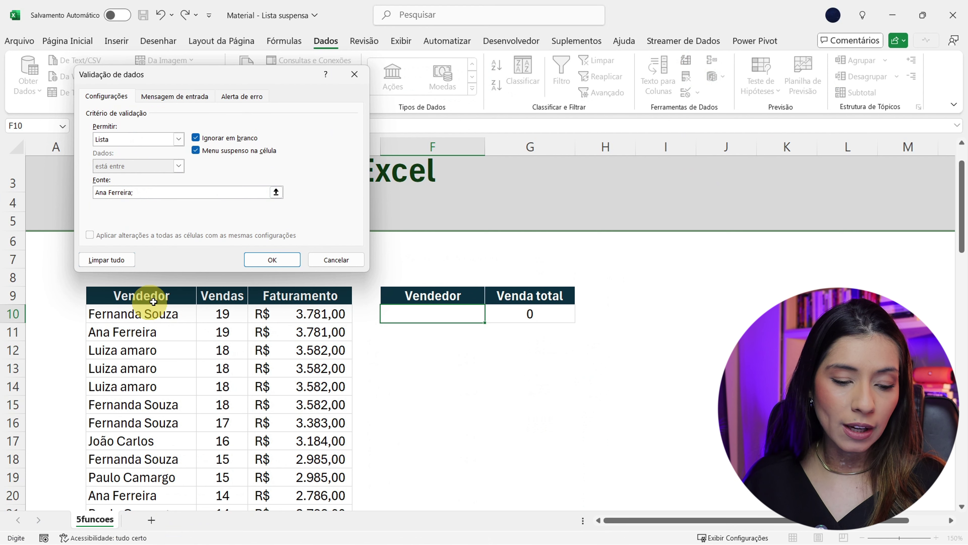
{"action": "type", "text": "F"}
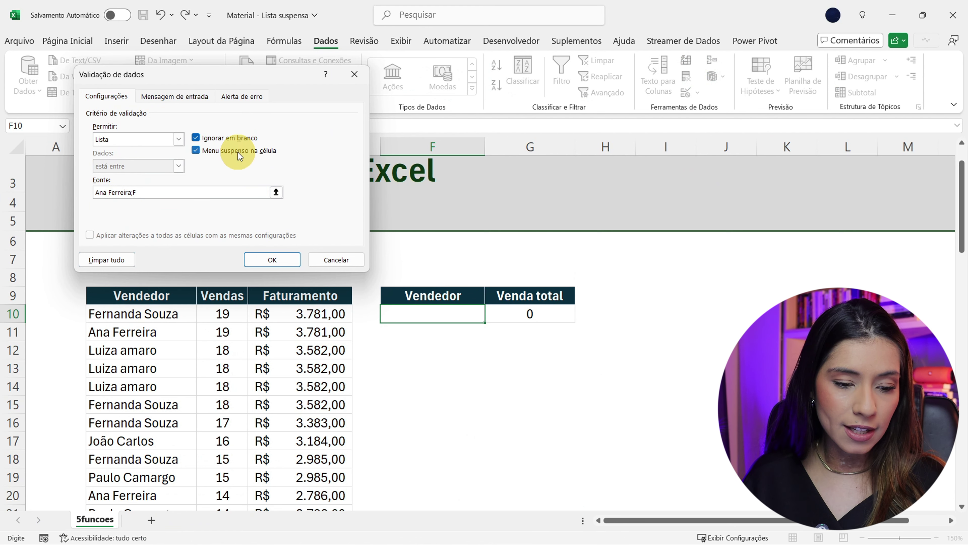
{"action": "type", "text": "ernanda So"}
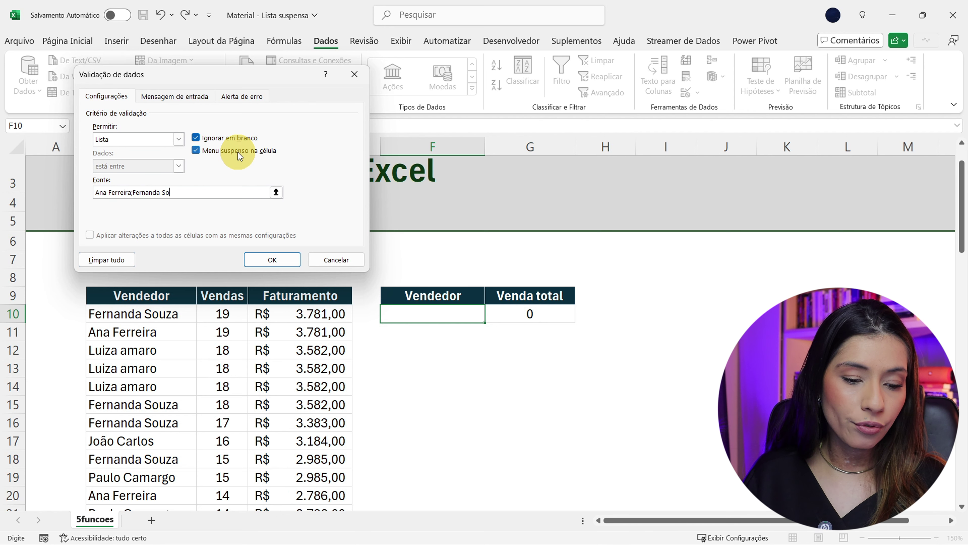
{"action": "type", "text": "uza;Luiza Amaro"}
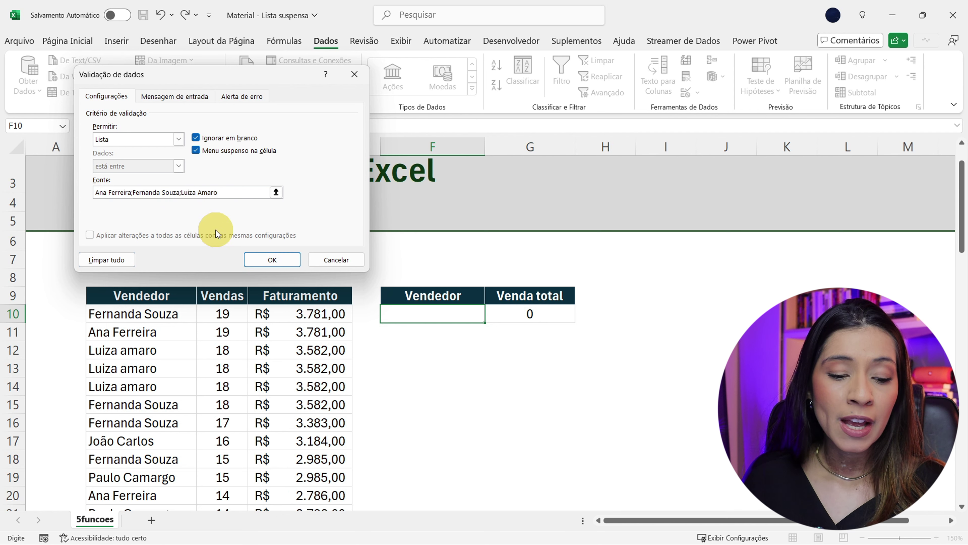
Apply the list validation, then pick two sellers from F10's drop-down, ending with Venda total 136.
{"action": "left_click", "coordinate": [281, 264]}
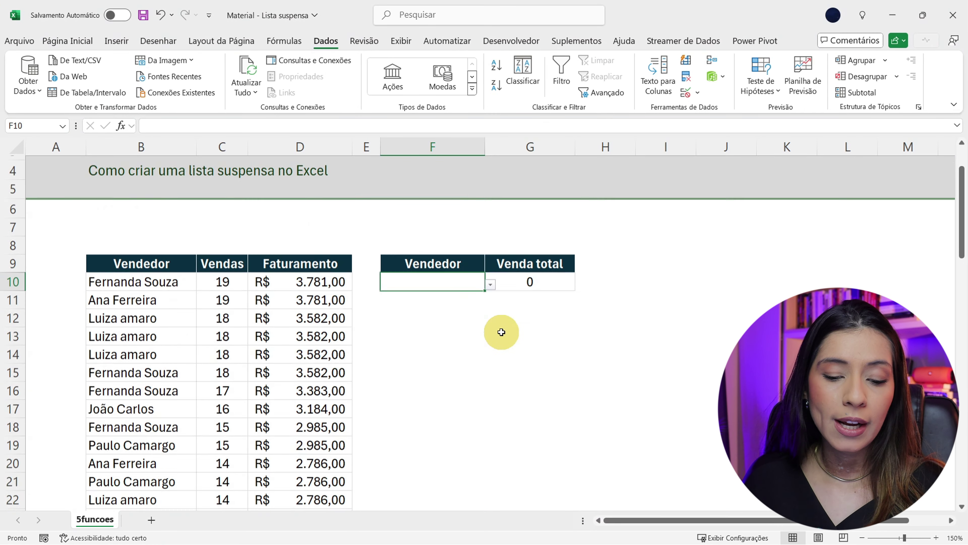
{"action": "scroll", "coordinate": [502, 332], "scroll_direction": "down", "scroll_amount": 1}
{"action": "left_click", "coordinate": [432, 260]}
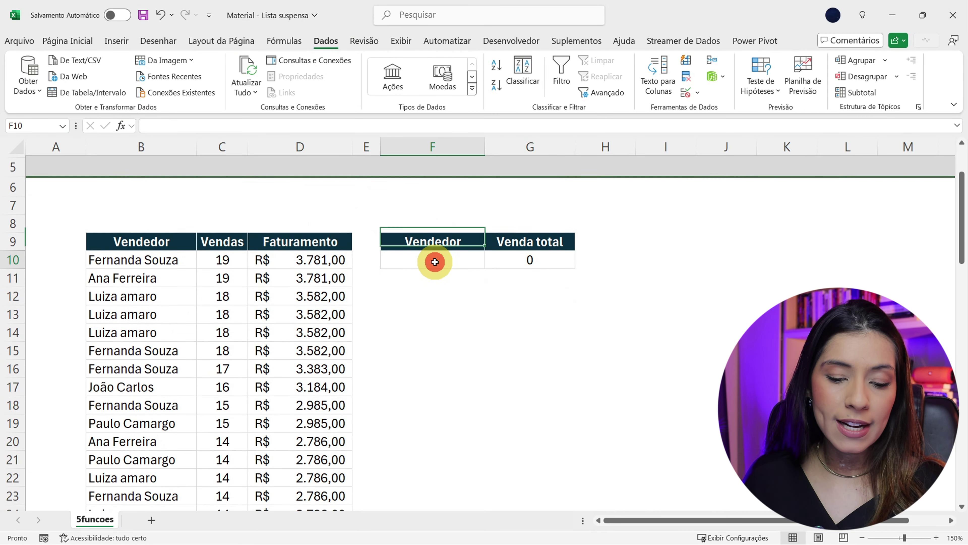
{"action": "left_click", "coordinate": [491, 263]}
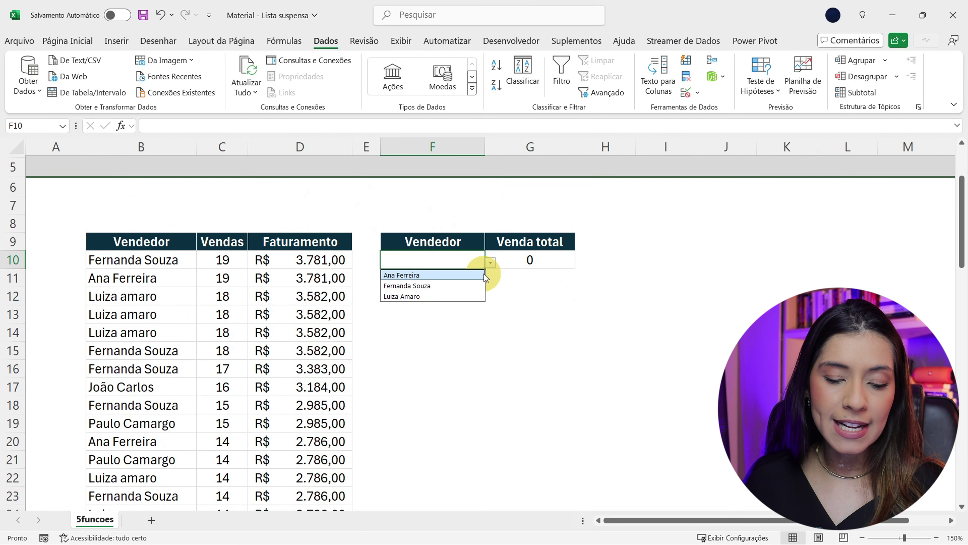
{"action": "left_click", "coordinate": [416, 276]}
{"action": "left_click", "coordinate": [490, 263]}
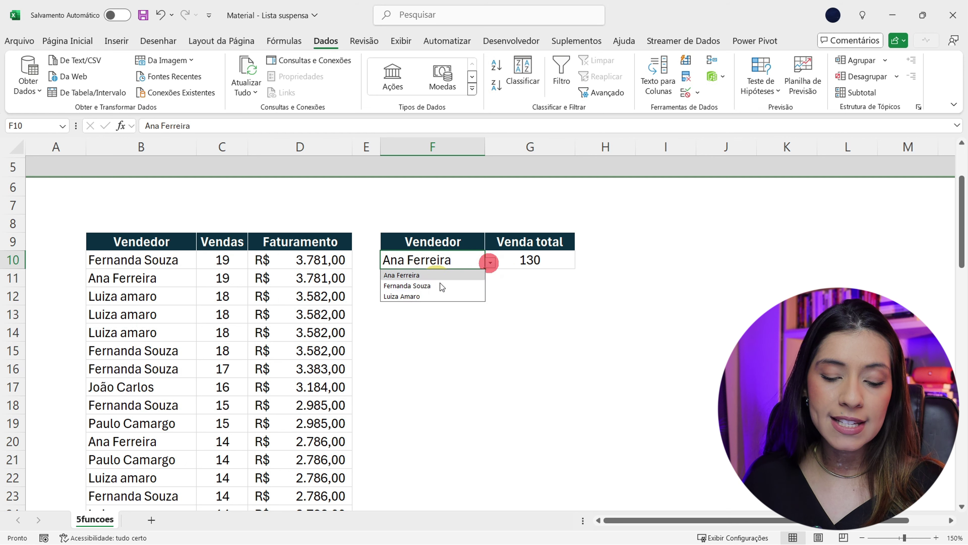
{"action": "left_click", "coordinate": [422, 286]}
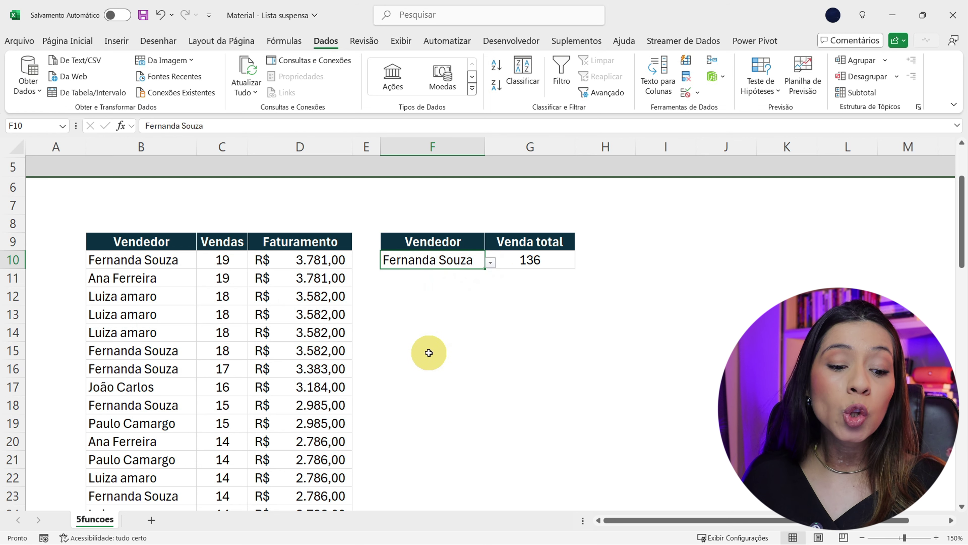
{"action": "left_click_drag", "start_coordinate": [148, 282], "coordinate": [151, 461]}
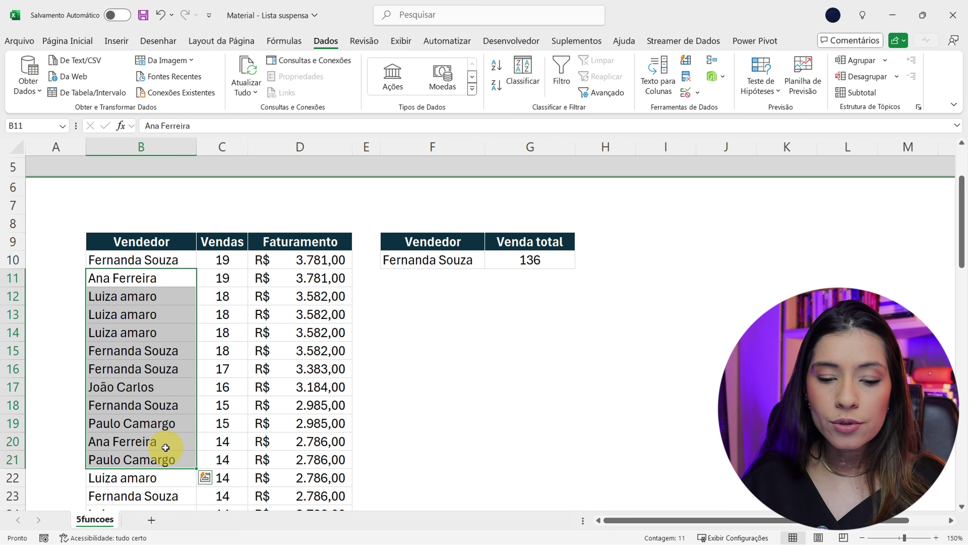
{"action": "left_click", "coordinate": [830, 226]}
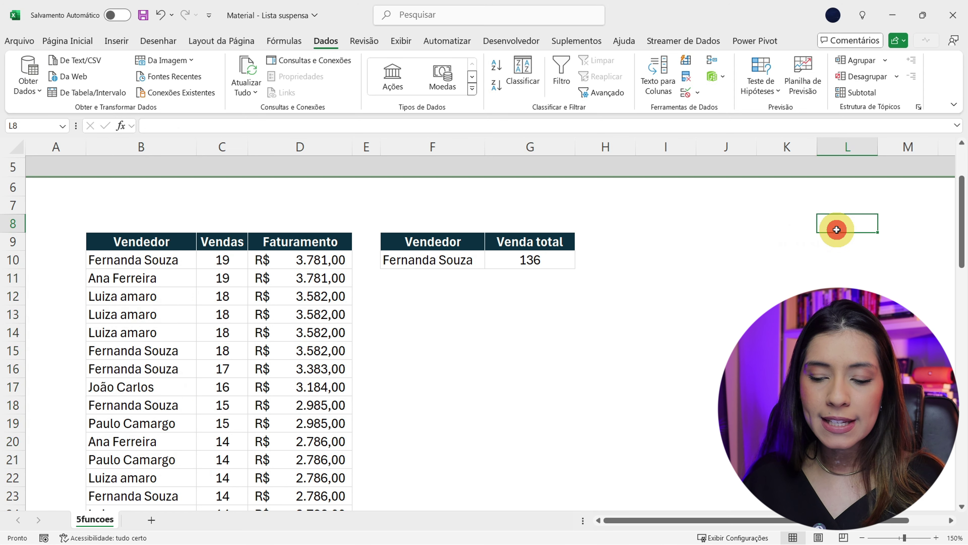
Enter the heading Vendedor in cell L9.
{"action": "left_click", "coordinate": [845, 244]}
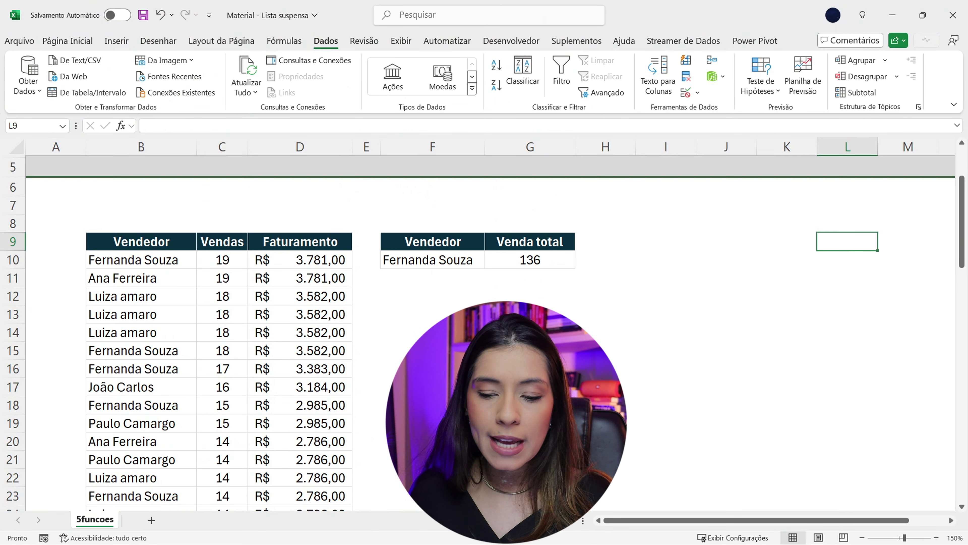
{"action": "type", "text": "v"}
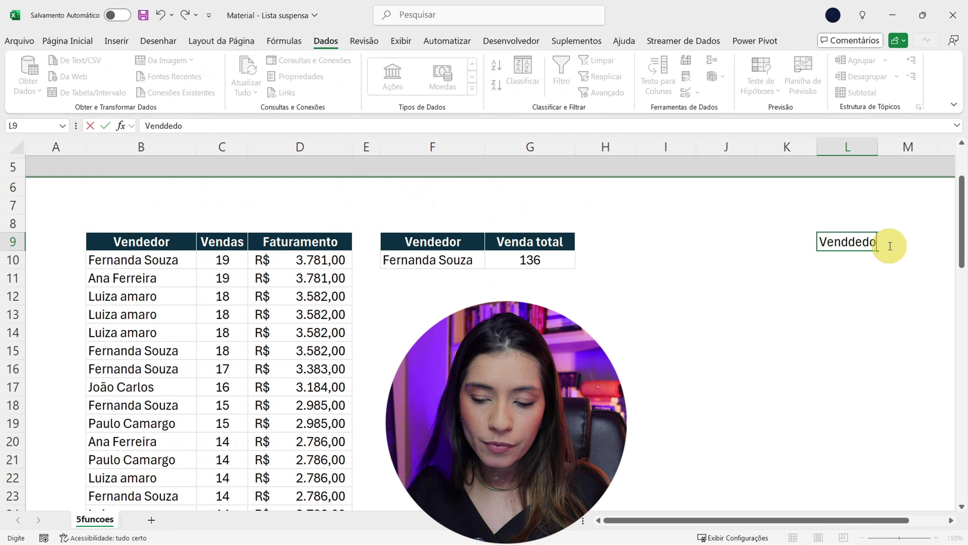
{"action": "type", "text": "r"}
{"action": "key", "text": "Return"}
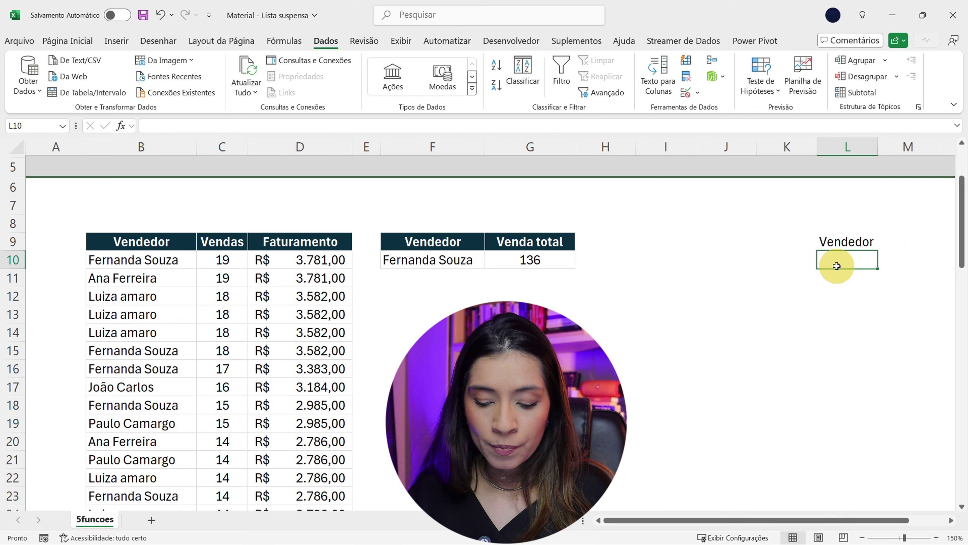
Enter =ÚNICO(B10:B69) in L10 so the five unique seller names spill down column L.
{"action": "type", "text": "="}
{"action": "scroll", "coordinate": [841, 305], "scroll_direction": "right", "scroll_amount": 3}
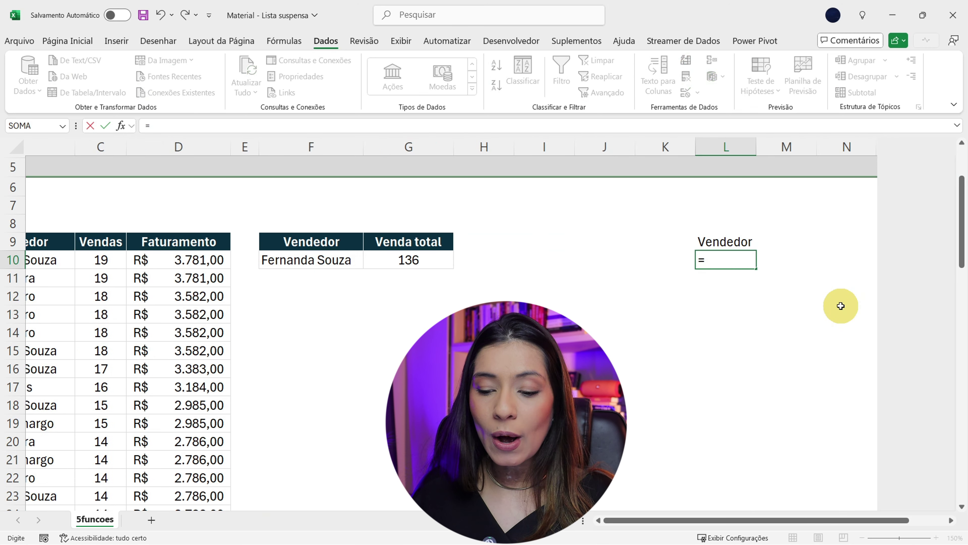
{"action": "scroll", "coordinate": [840, 305], "scroll_direction": "down", "scroll_amount": 1}
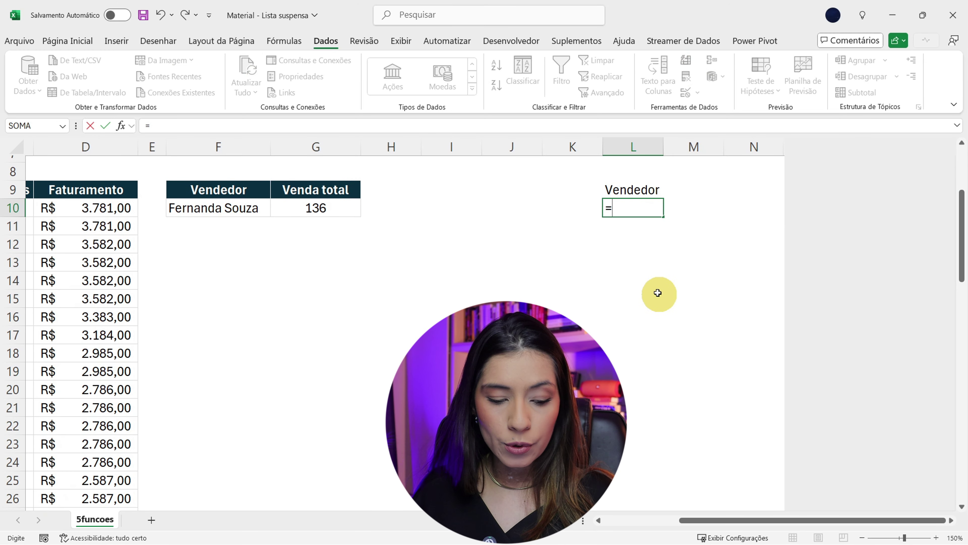
{"action": "type", "text": "ÚNIC"}
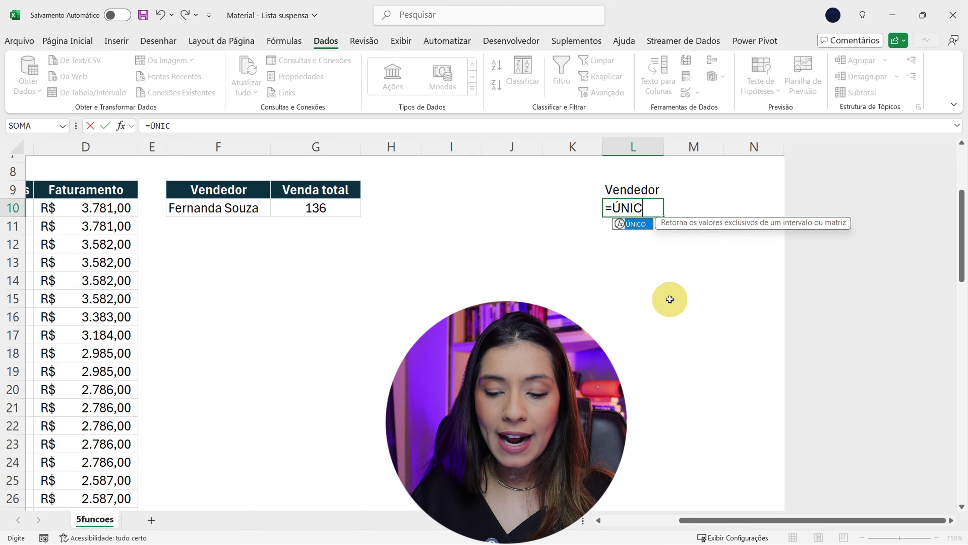
{"action": "type", "text": "O"}
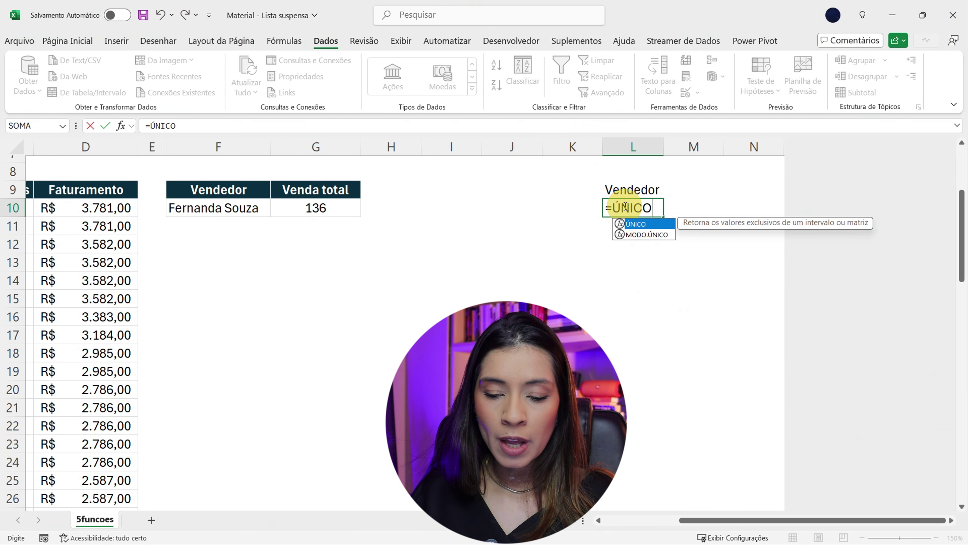
{"action": "key", "text": "Tab"}
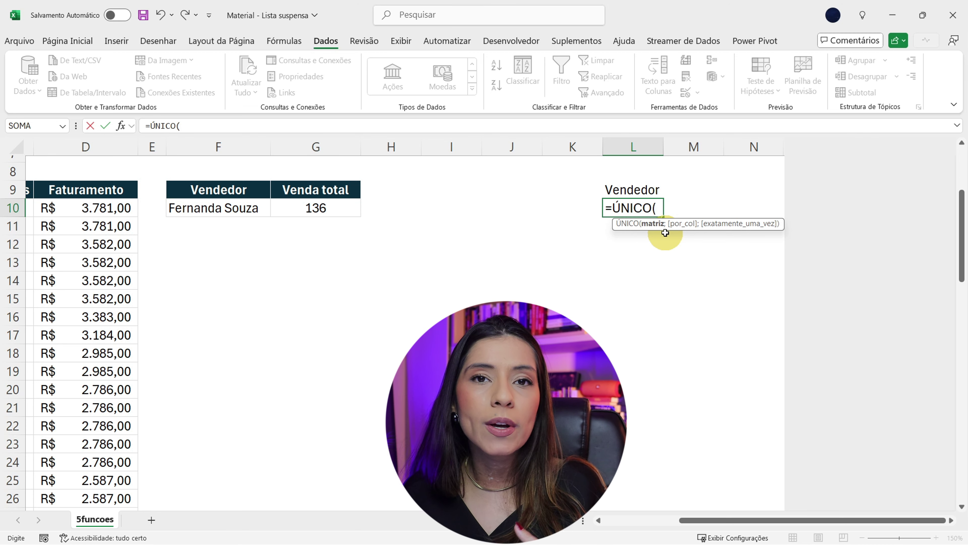
{"action": "scroll", "coordinate": [665, 233], "scroll_direction": "left", "scroll_amount": 3}
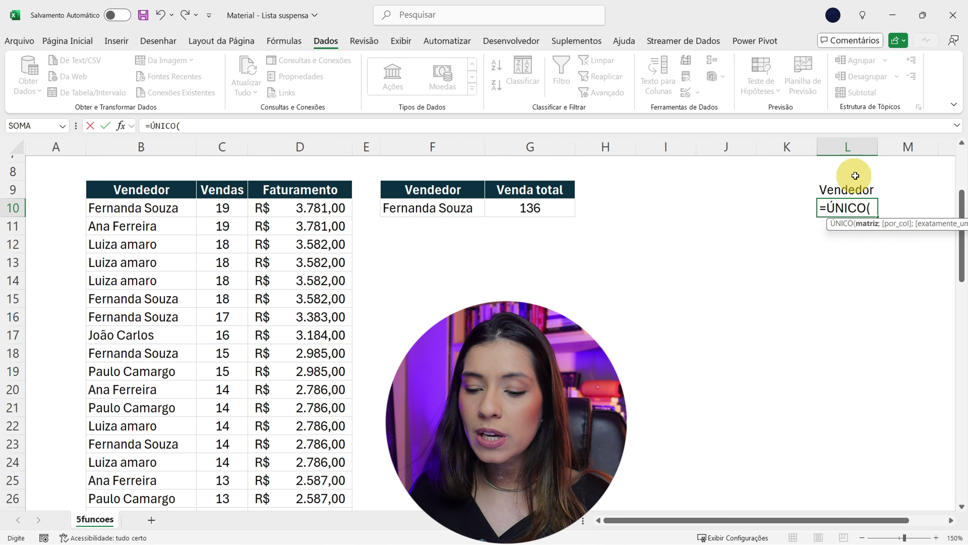
{"action": "left_click", "coordinate": [156, 209]}
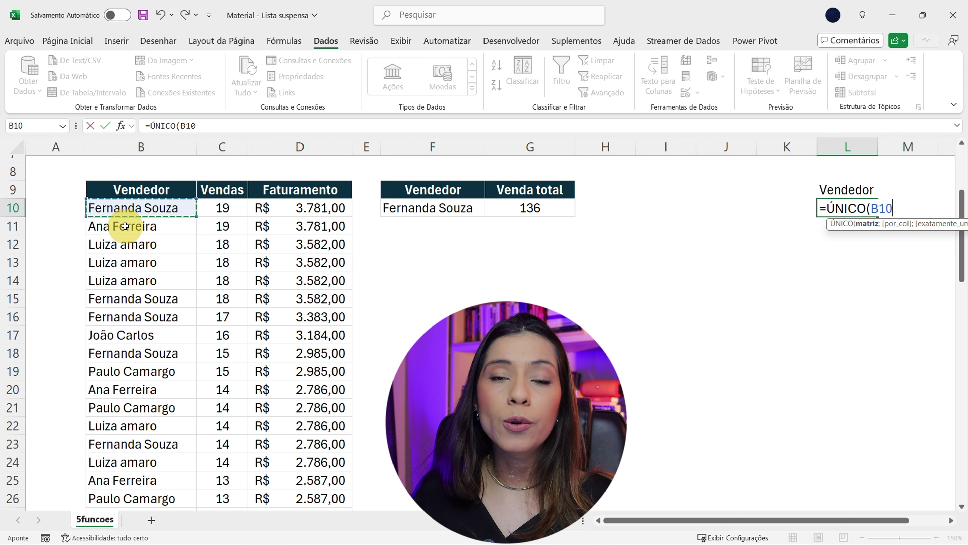
{"action": "key", "text": "ctrl+shift+Down"}
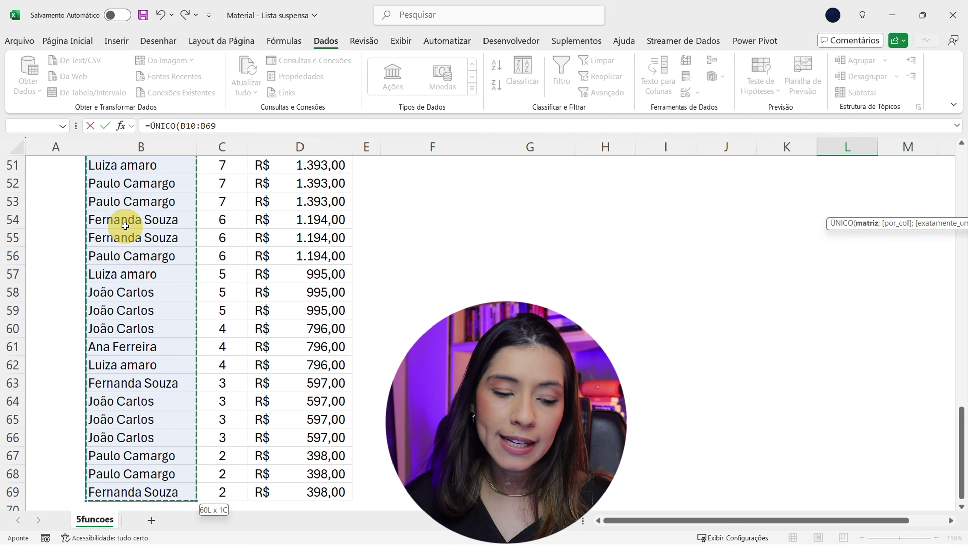
{"action": "scroll", "coordinate": [125, 225], "scroll_direction": "down", "scroll_amount": 1}
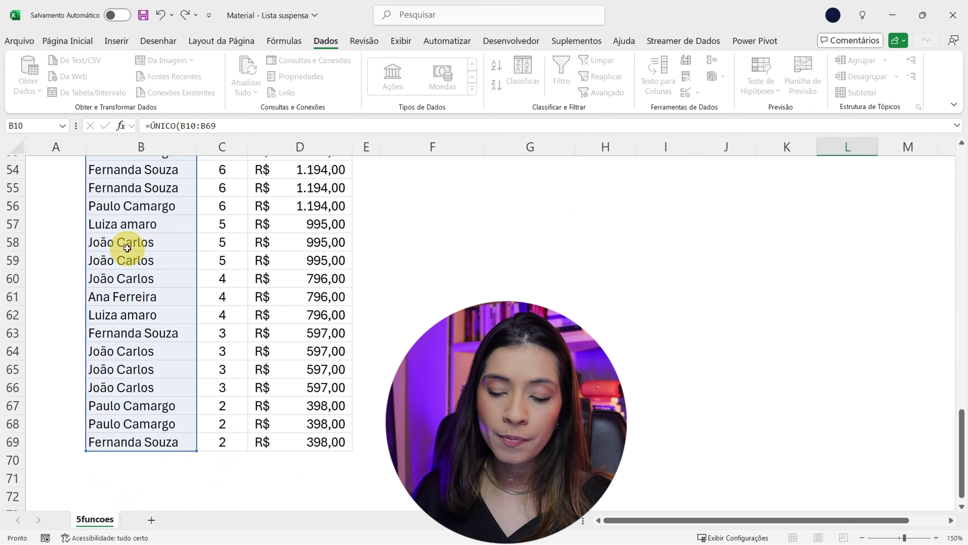
{"action": "key", "text": "Return"}
{"action": "scroll", "coordinate": [309, 356], "scroll_direction": "right", "scroll_amount": 2}
{"action": "scroll", "coordinate": [309, 357], "scroll_direction": "up", "scroll_amount": 2}
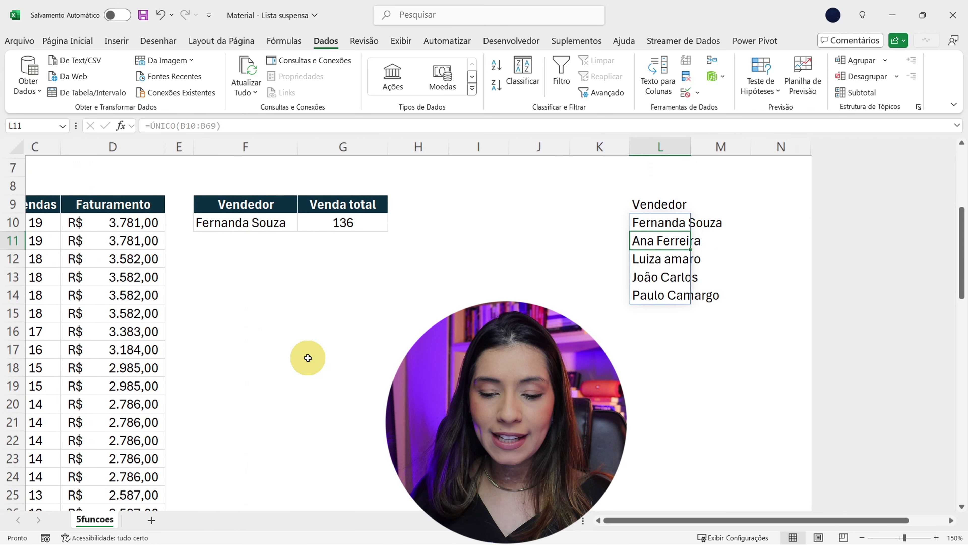
Widen column L to about 15,11 so the unique names in L10:L14 fit.
{"action": "left_click_drag", "start_coordinate": [676, 222], "coordinate": [665, 294]}
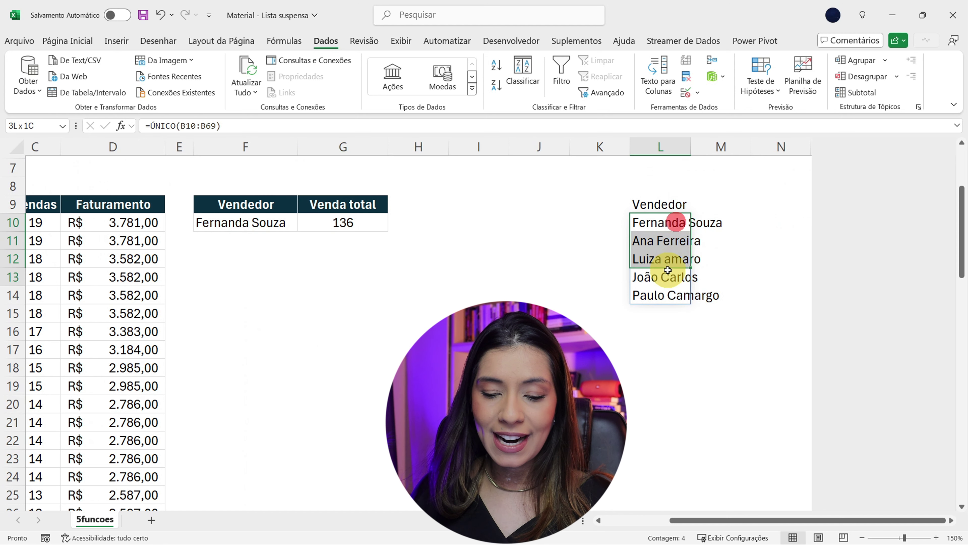
{"action": "left_click_drag", "start_coordinate": [690, 142], "coordinate": [740, 154]}
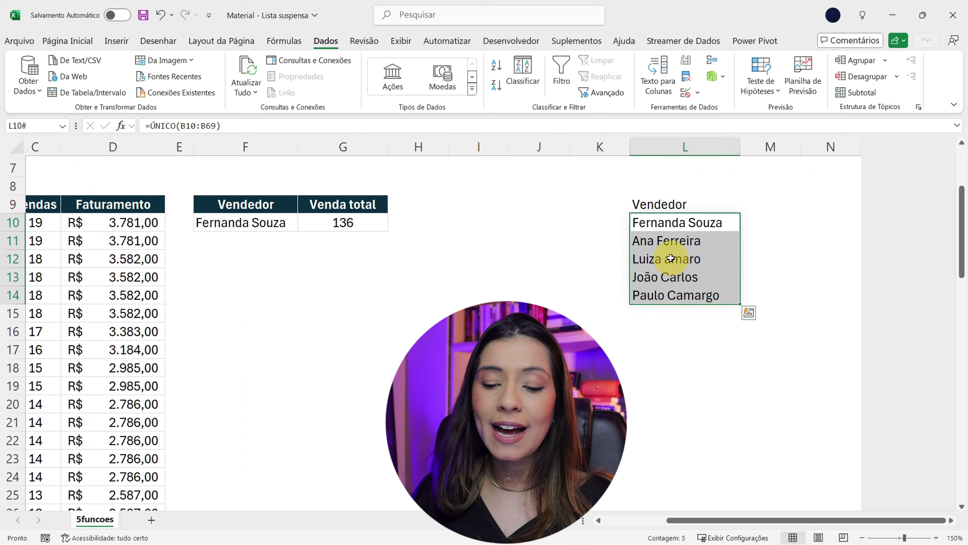
{"action": "scroll", "coordinate": [671, 258], "scroll_direction": "down", "scroll_amount": 1}
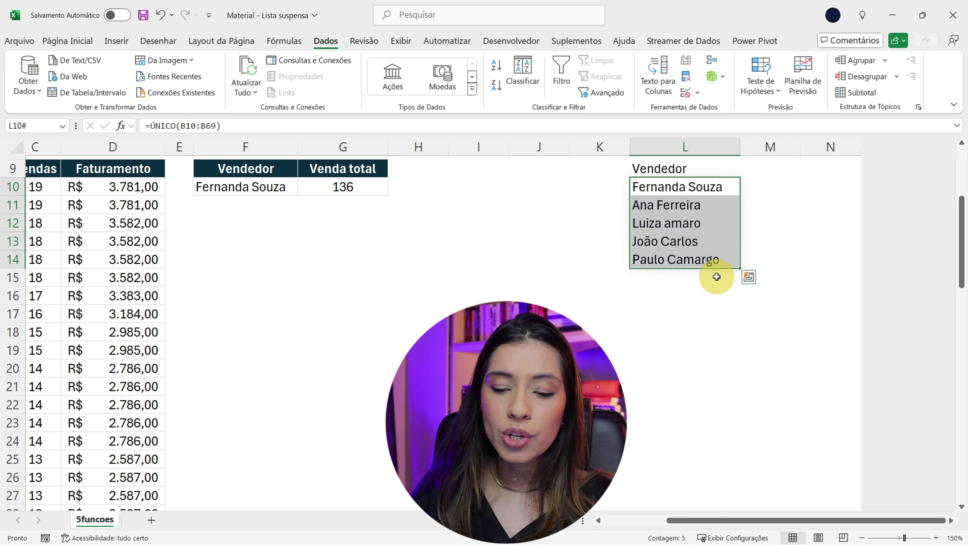
Delete the ÚNICO list from column L and copy the seller names in B10:B69.
{"action": "key", "text": "Delete"}
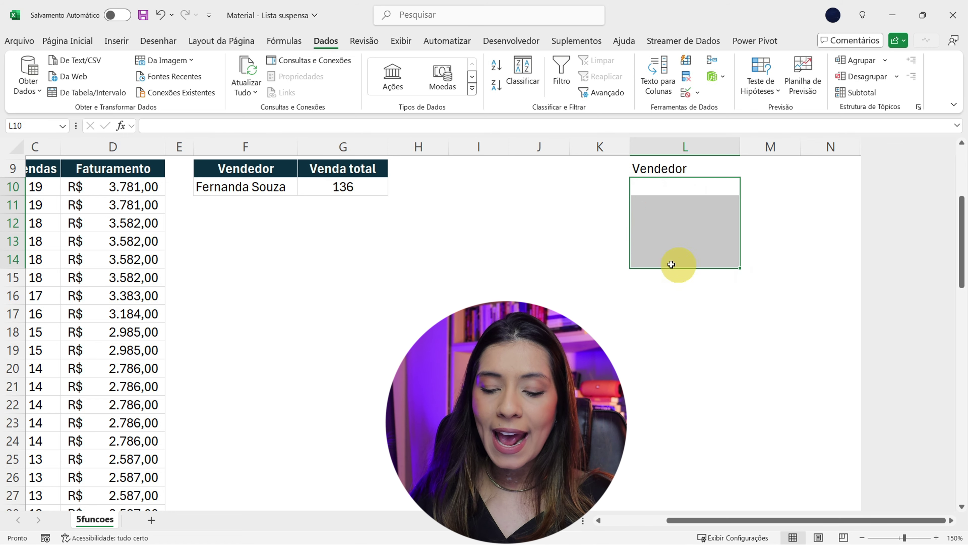
{"action": "scroll", "coordinate": [692, 220], "scroll_direction": "left", "scroll_amount": 3}
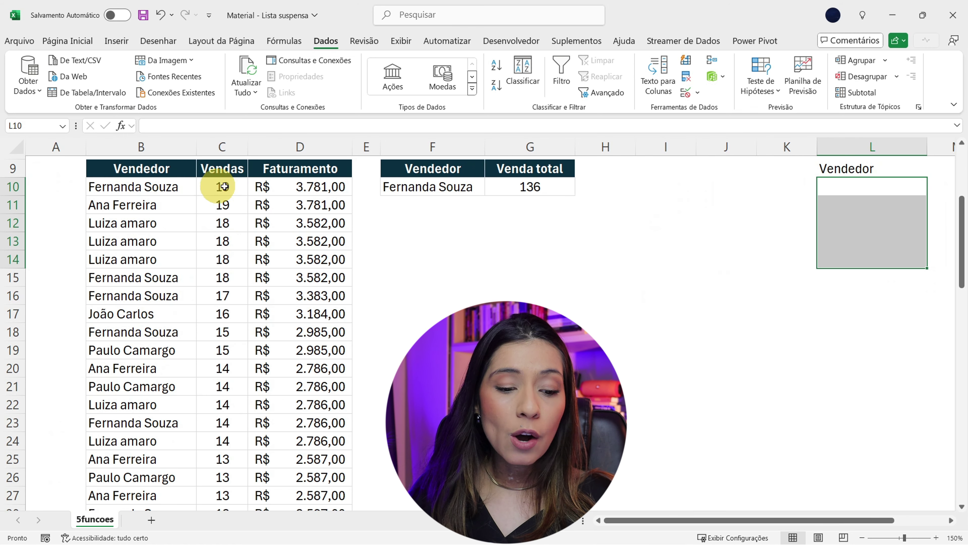
{"action": "left_click", "coordinate": [172, 183]}
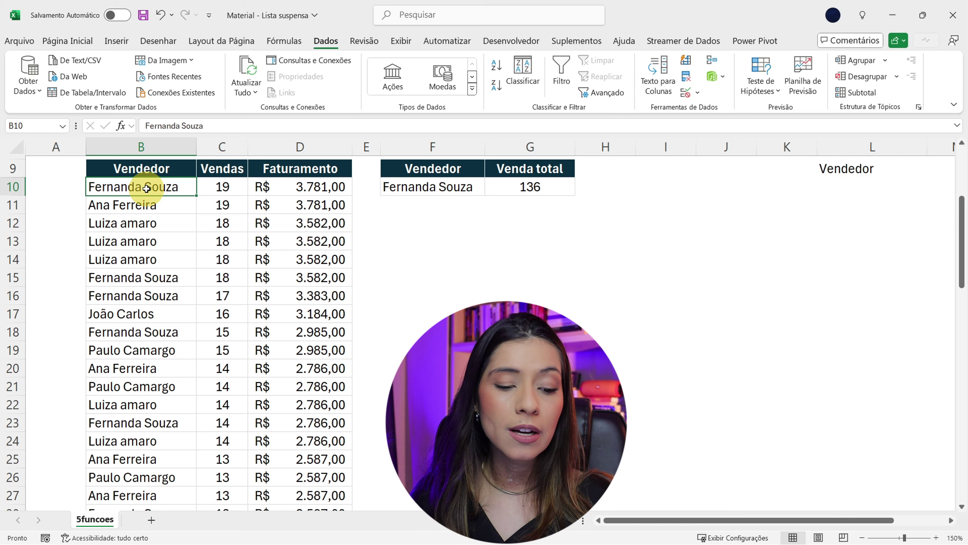
{"action": "key", "text": "ctrl+shift+Down"}
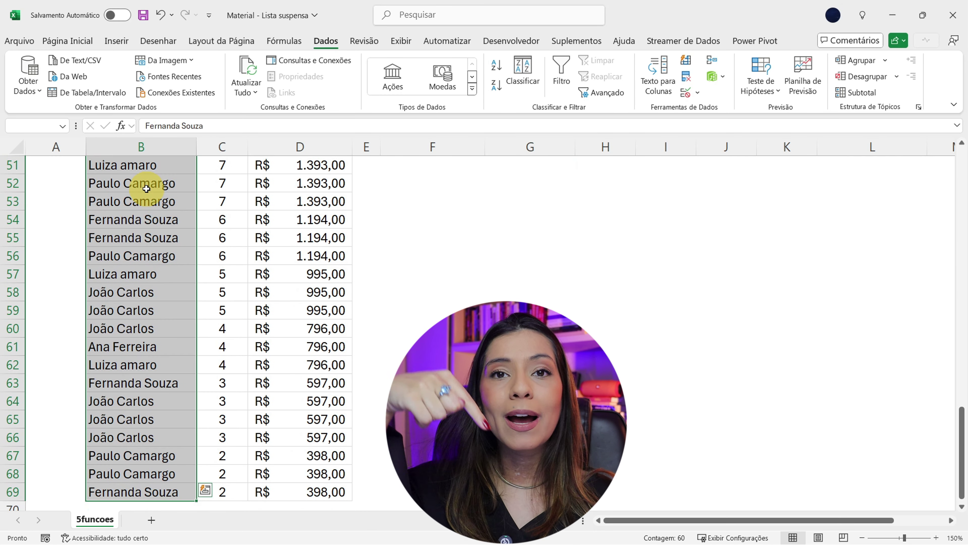
{"action": "key", "text": "ctrl+c"}
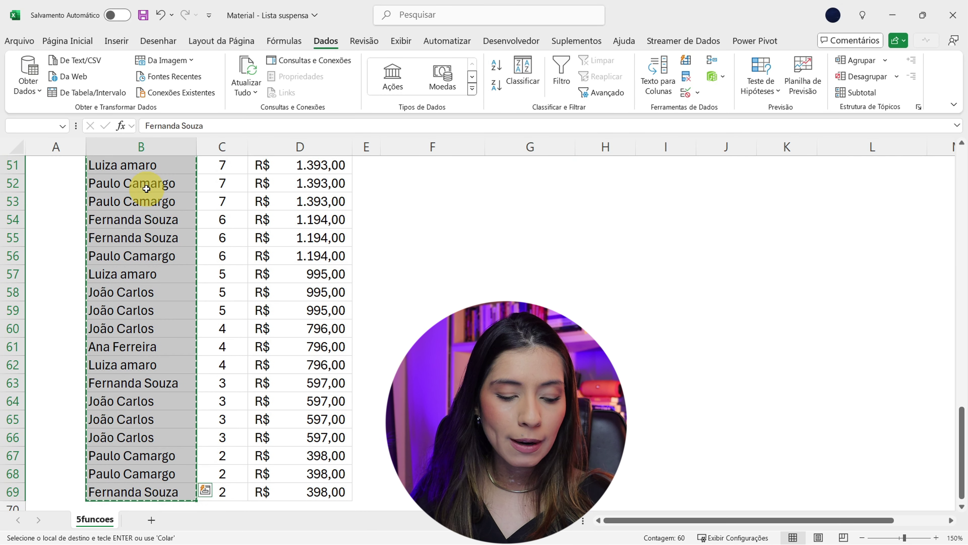
Paste the copied seller names into column L starting at L10.
{"action": "scroll", "coordinate": [195, 304], "scroll_direction": "up", "scroll_amount": 4}
{"action": "scroll", "coordinate": [195, 307], "scroll_direction": "up", "scroll_amount": 2}
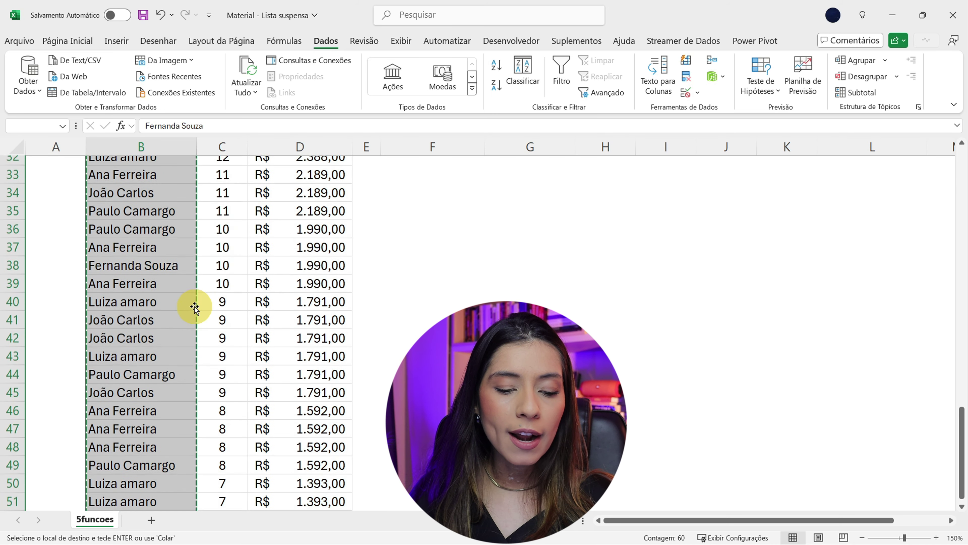
{"action": "scroll", "coordinate": [194, 307], "scroll_direction": "up", "scroll_amount": 8}
{"action": "scroll", "coordinate": [195, 307], "scroll_direction": "up", "scroll_amount": 1}
{"action": "scroll", "coordinate": [194, 308], "scroll_direction": "right", "scroll_amount": 2}
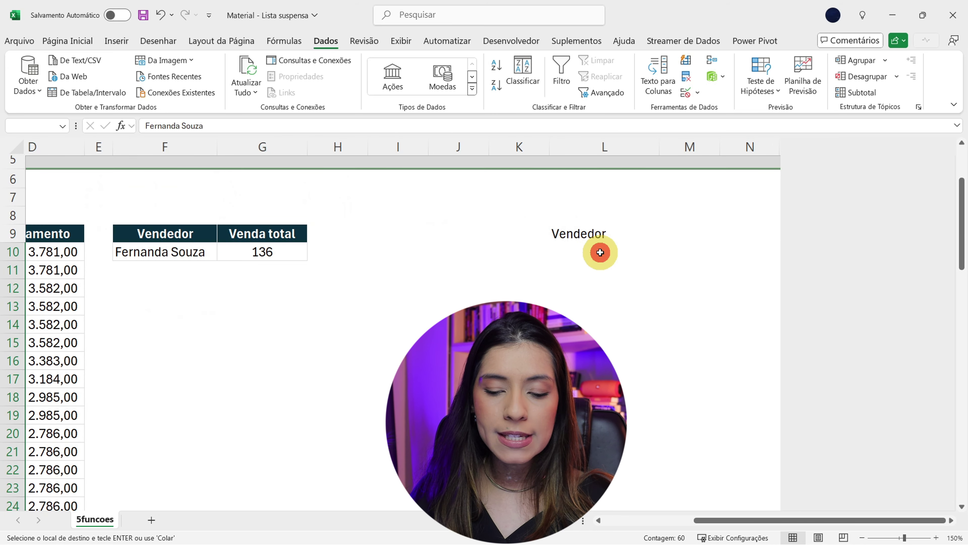
{"action": "left_click", "coordinate": [600, 252]}
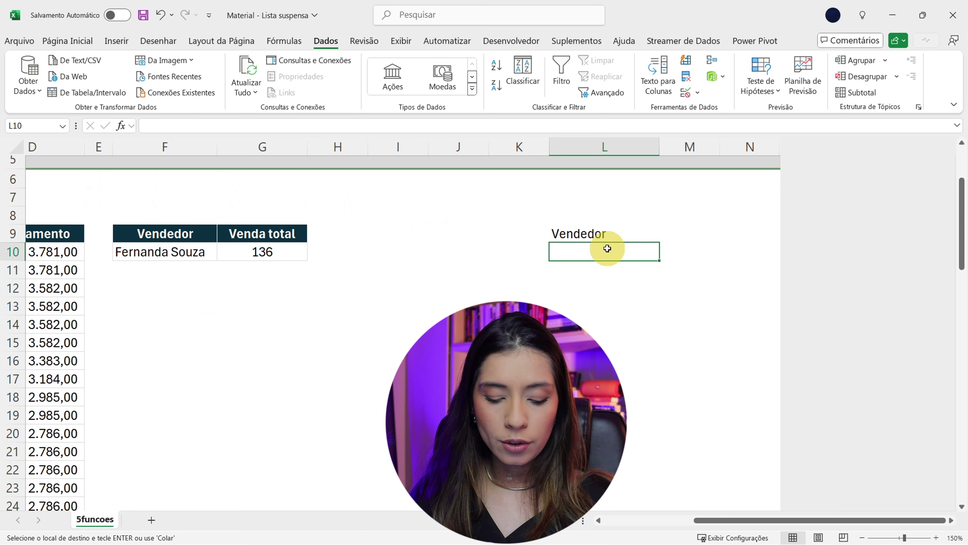
{"action": "key", "text": "ctrl+v"}
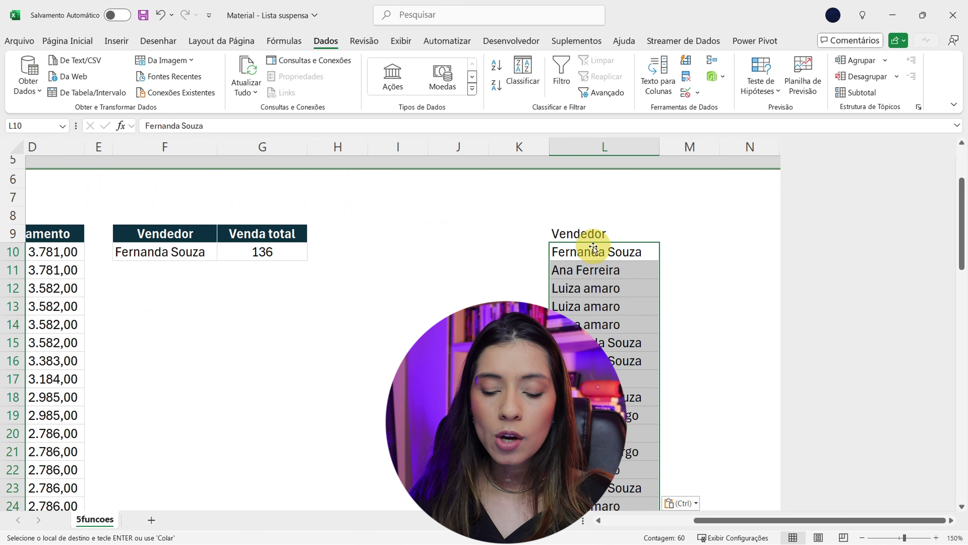
Select the Vendedor list from L9 down to the last pasted name.
{"action": "left_click", "coordinate": [608, 357]}
{"action": "scroll", "coordinate": [609, 356], "scroll_direction": "down", "scroll_amount": 1}
{"action": "scroll", "coordinate": [609, 357], "scroll_direction": "right", "scroll_amount": 3}
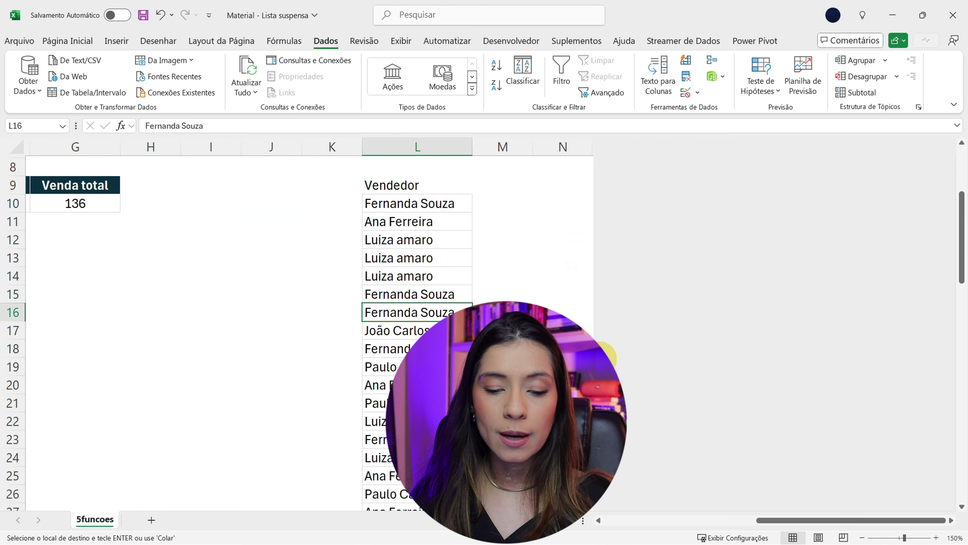
{"action": "scroll", "coordinate": [609, 357], "scroll_direction": "right", "scroll_amount": 1}
{"action": "scroll", "coordinate": [609, 357], "scroll_direction": "up", "scroll_amount": 1}
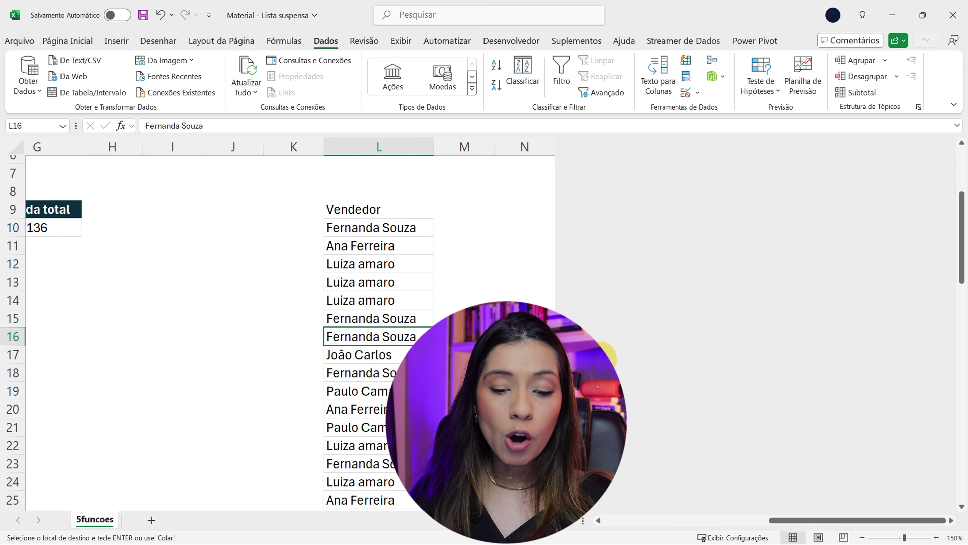
{"action": "left_click", "coordinate": [377, 209]}
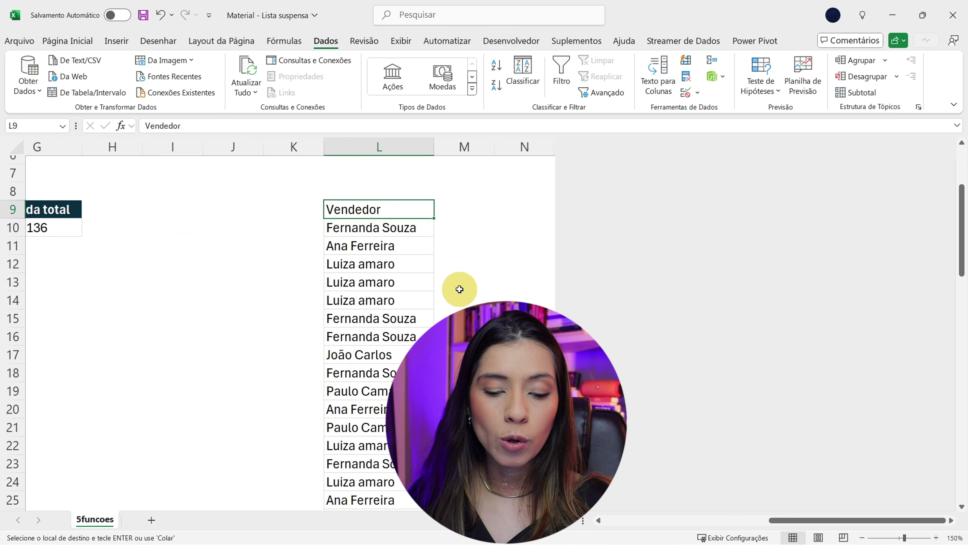
{"action": "key", "text": "ctrl+shift+Down"}
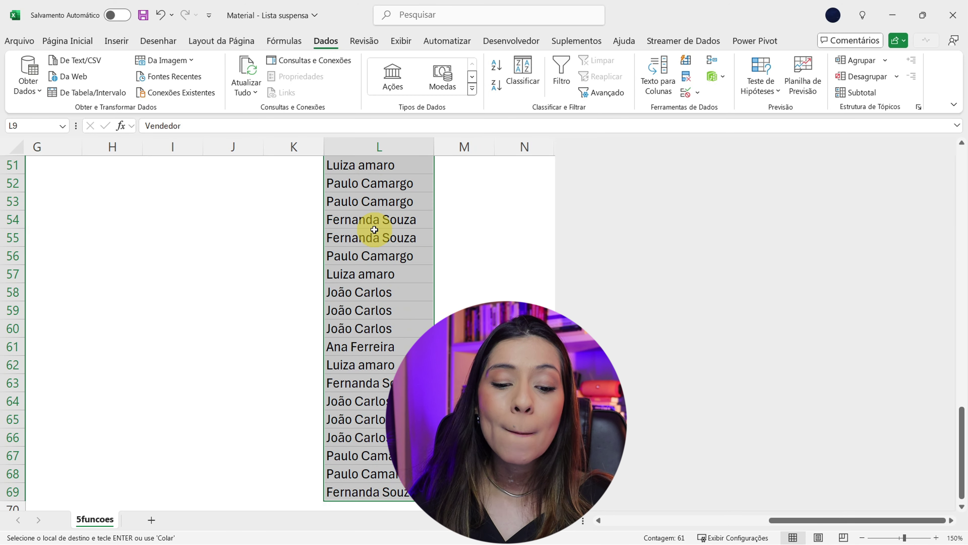
{"action": "scroll", "coordinate": [374, 229], "scroll_direction": "up", "scroll_amount": 4}
{"action": "scroll", "coordinate": [374, 229], "scroll_direction": "up", "scroll_amount": 5}
{"action": "scroll", "coordinate": [374, 229], "scroll_direction": "up", "scroll_amount": 3}
{"action": "scroll", "coordinate": [374, 229], "scroll_direction": "up", "scroll_amount": 3}
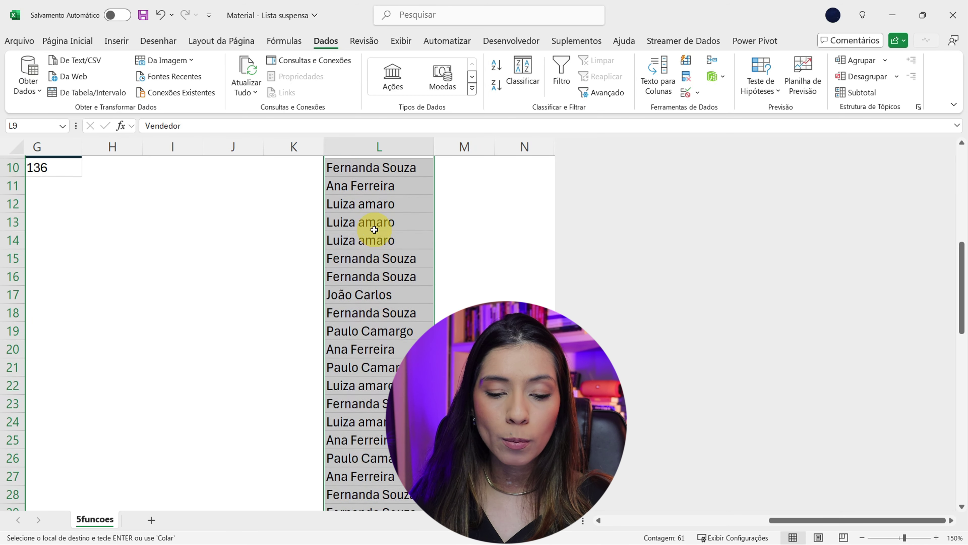
{"action": "scroll", "coordinate": [374, 229], "scroll_direction": "up", "scroll_amount": 2}
{"action": "scroll", "coordinate": [374, 229], "scroll_direction": "up", "scroll_amount": 3}
{"action": "scroll", "coordinate": [374, 229], "scroll_direction": "down", "scroll_amount": 2}
{"action": "scroll", "coordinate": [374, 230], "scroll_direction": "down", "scroll_amount": 1}
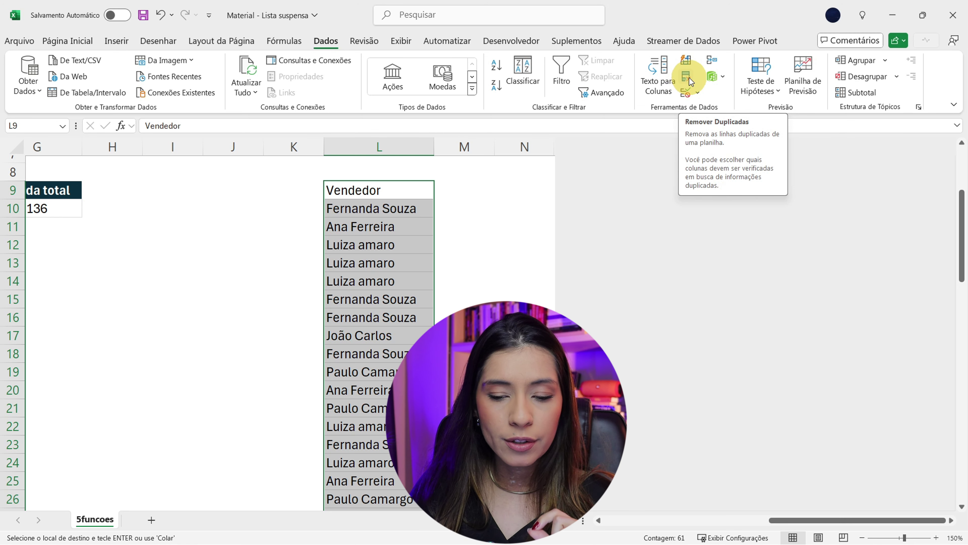
Run Remover Duplicadas on the Vendedor column, leaving five names in L10:L14.
{"action": "left_click", "coordinate": [690, 78]}
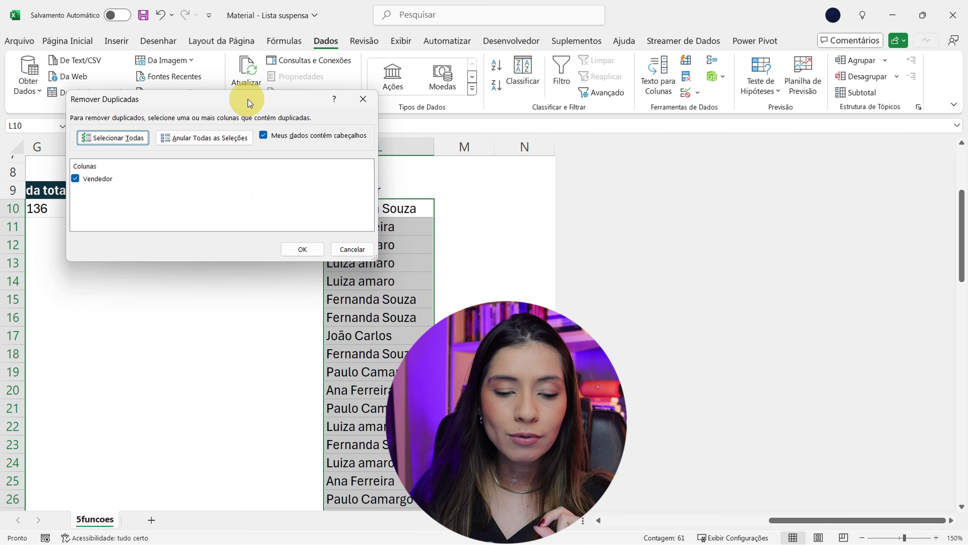
{"action": "mouse_move", "coordinate": [248, 99]}
{"action": "left_mouse_down"}
{"action": "mouse_move", "coordinate": [378, 15]}
{"action": "mouse_move", "coordinate": [480, 9]}
{"action": "left_mouse_up"}
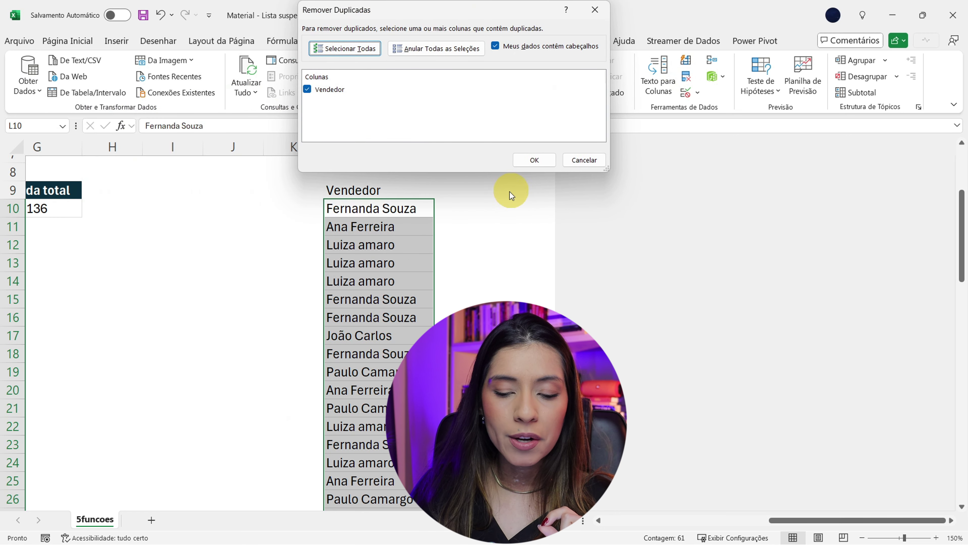
{"action": "left_click", "coordinate": [543, 164]}
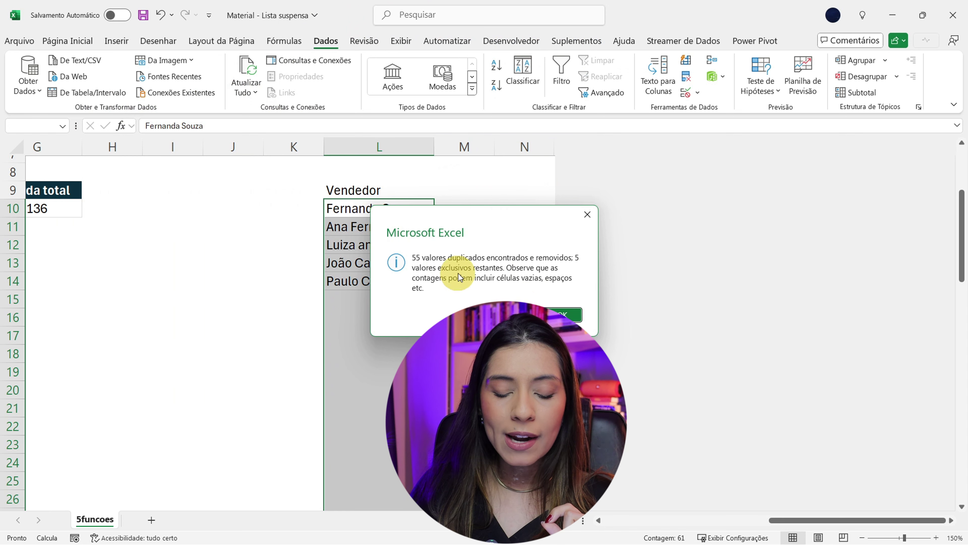
{"action": "left_click_drag", "start_coordinate": [422, 225], "coordinate": [390, 110]}
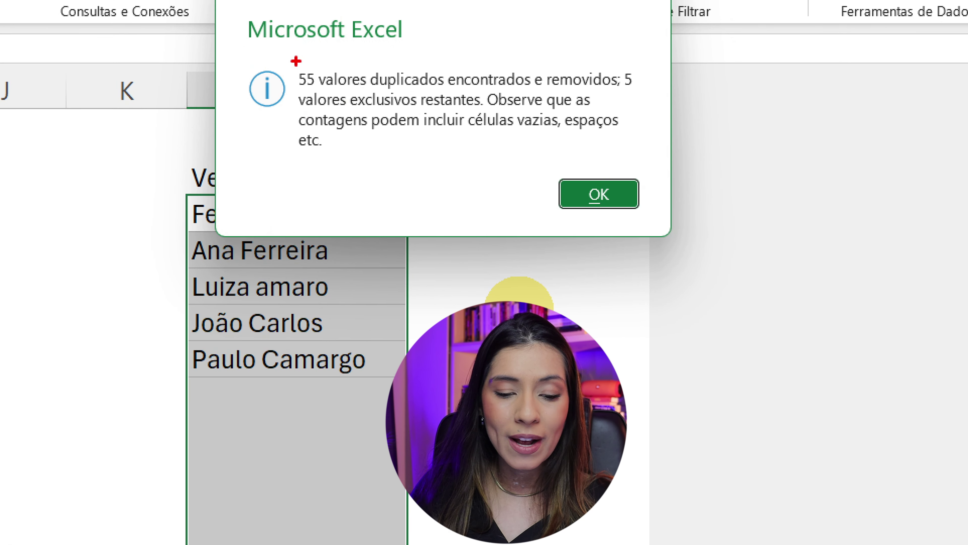
{"action": "left_click_drag", "start_coordinate": [294, 59], "coordinate": [671, 163]}
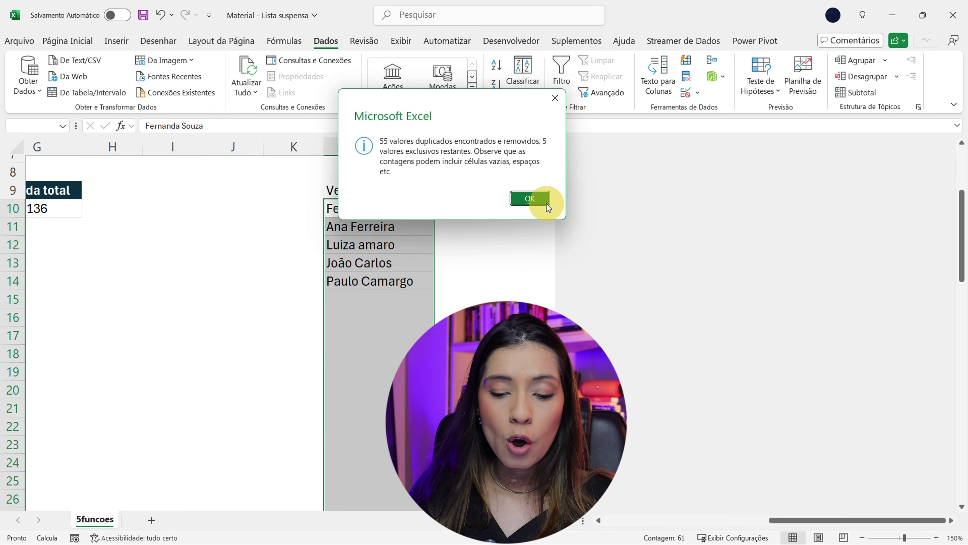
{"action": "left_click", "coordinate": [599, 195]}
{"action": "left_click", "coordinate": [383, 259]}
{"action": "left_click_drag", "start_coordinate": [372, 208], "coordinate": [372, 281]}
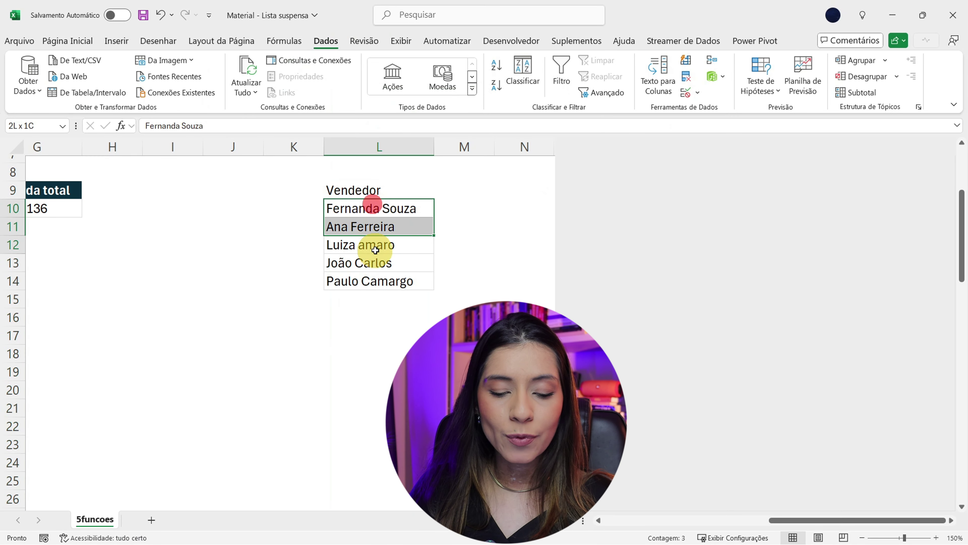
{"action": "left_click", "coordinate": [406, 228]}
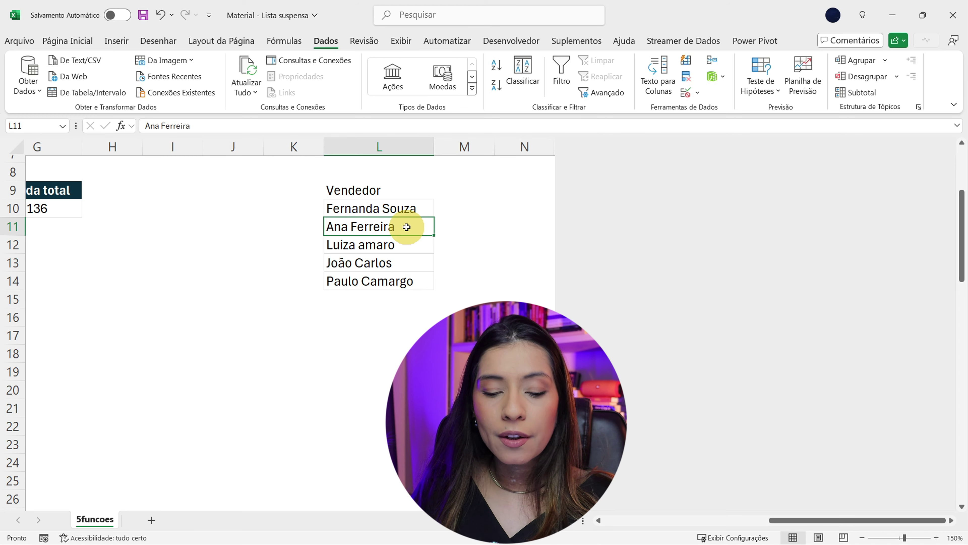
Select the Vendedor drop-down cell F10.
{"action": "scroll", "coordinate": [406, 227], "scroll_direction": "left", "scroll_amount": 5}
{"action": "scroll", "coordinate": [750, 246], "scroll_direction": "right", "scroll_amount": 2}
{"action": "left_click", "coordinate": [320, 209]}
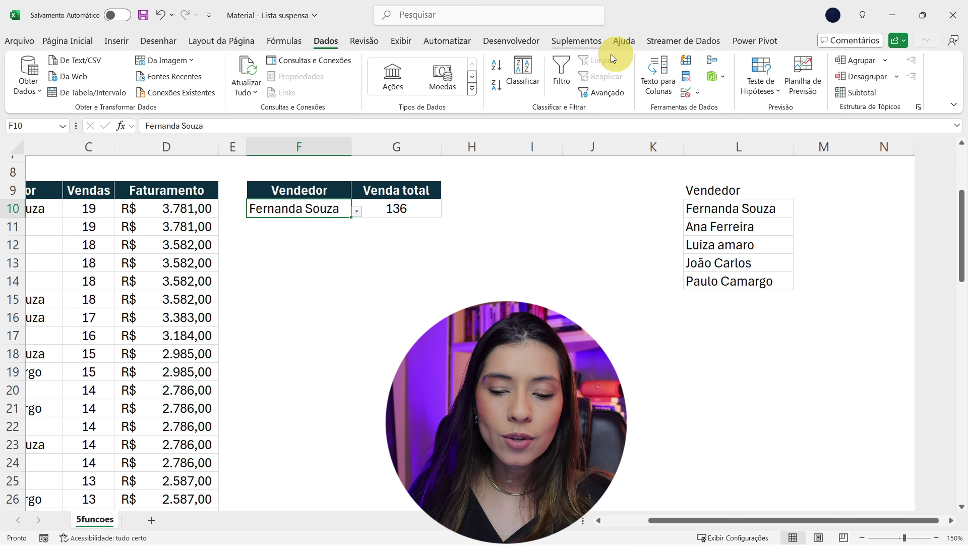
Replace F10's typed list source with the range =$L$10:$L$14 and confirm.
{"action": "left_click", "coordinate": [686, 95]}
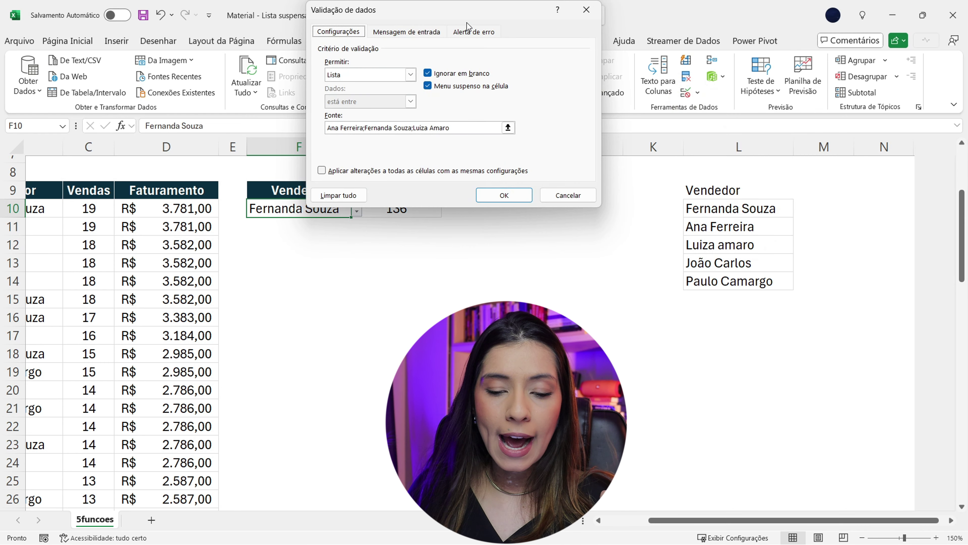
{"action": "left_click_drag", "start_coordinate": [476, 7], "coordinate": [426, 94]}
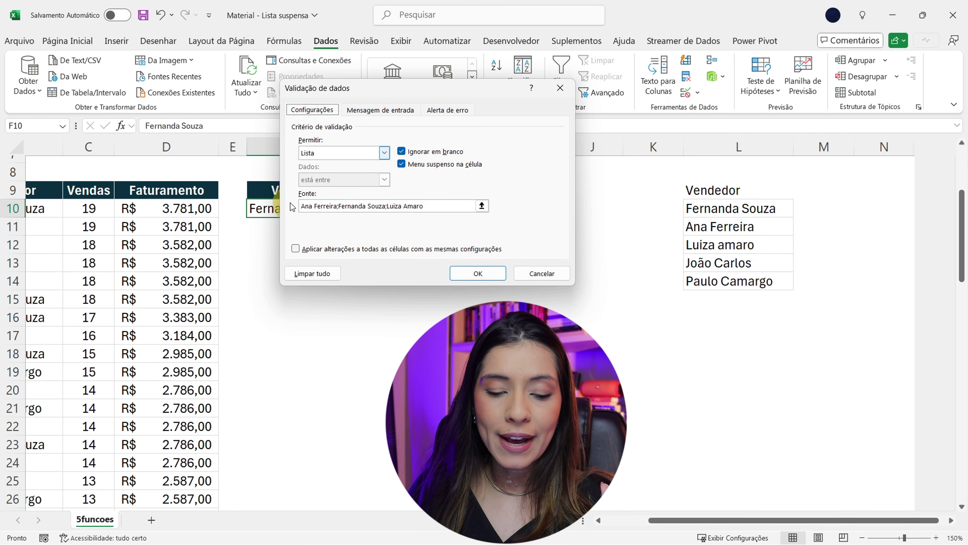
{"action": "left_click", "coordinate": [447, 209]}
{"action": "key", "text": "BackSpace"}
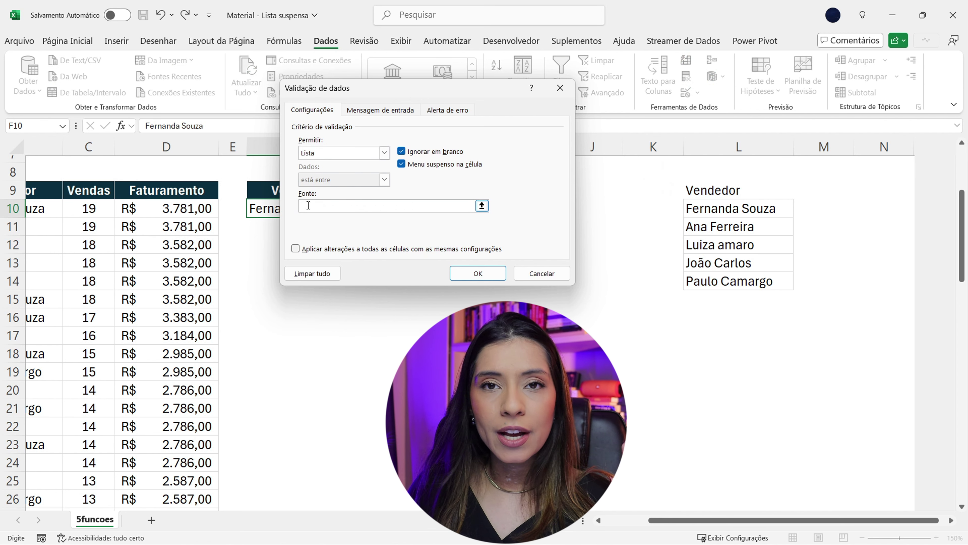
{"action": "scroll", "coordinate": [666, 224], "scroll_direction": "down", "scroll_amount": 1}
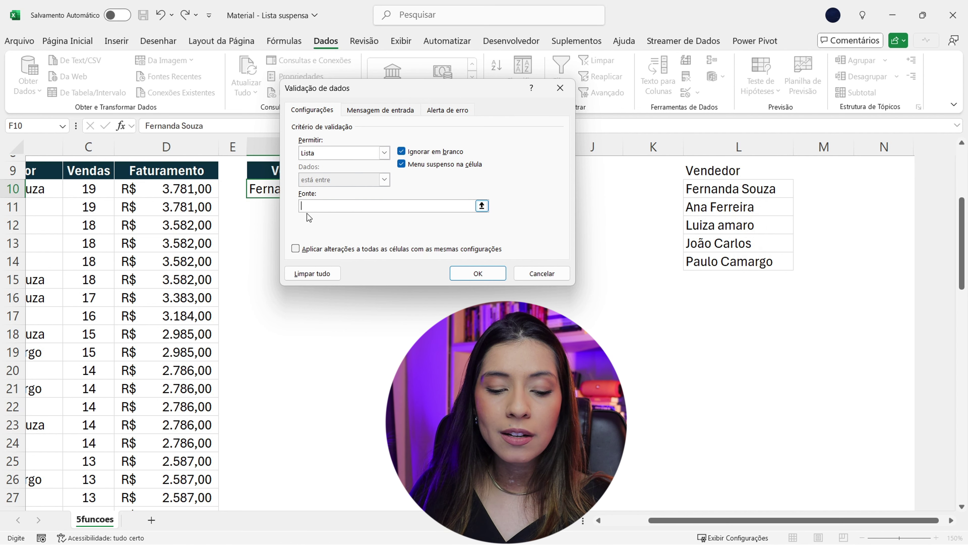
{"action": "left_click_drag", "start_coordinate": [756, 206], "coordinate": [756, 225]}
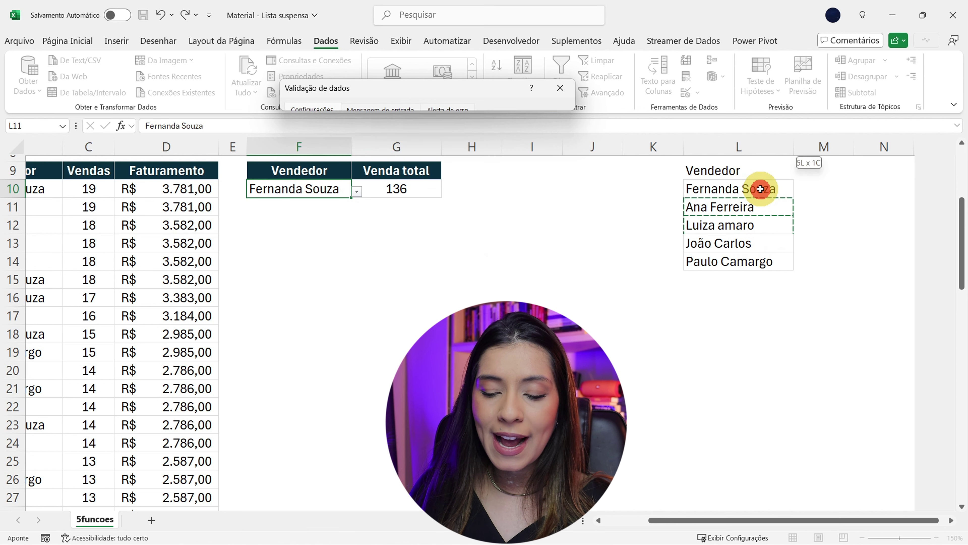
{"action": "left_click_drag", "start_coordinate": [754, 192], "coordinate": [757, 252]}
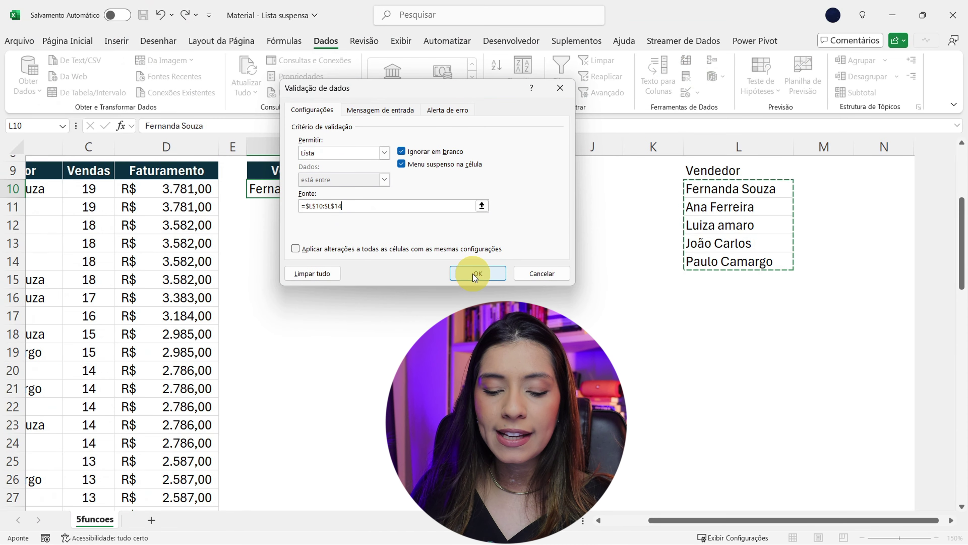
{"action": "left_click", "coordinate": [473, 274]}
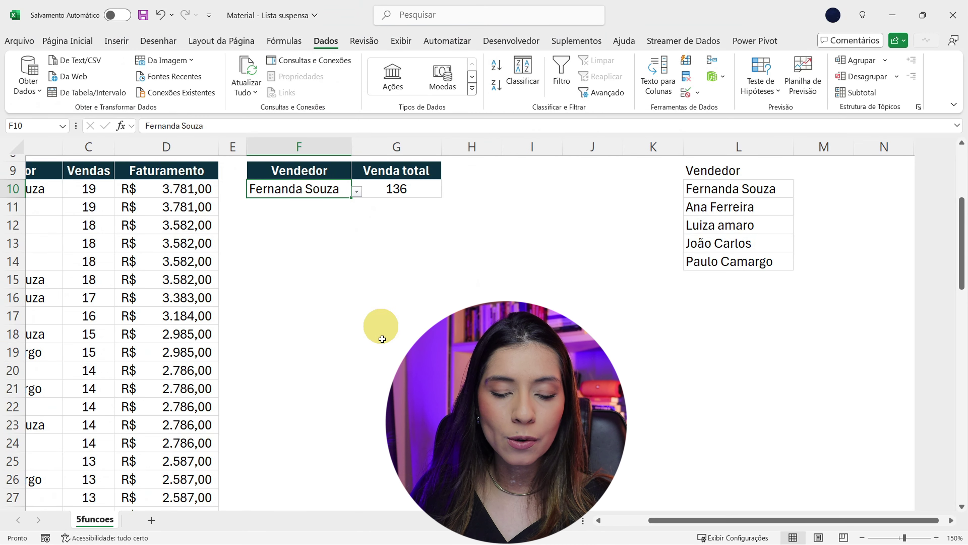
Pick a seller from the F10 drop-down, then switch to the seller that makes Venda total 89.
{"action": "scroll", "coordinate": [319, 296], "scroll_direction": "up", "scroll_amount": 2}
{"action": "left_click", "coordinate": [353, 302]}
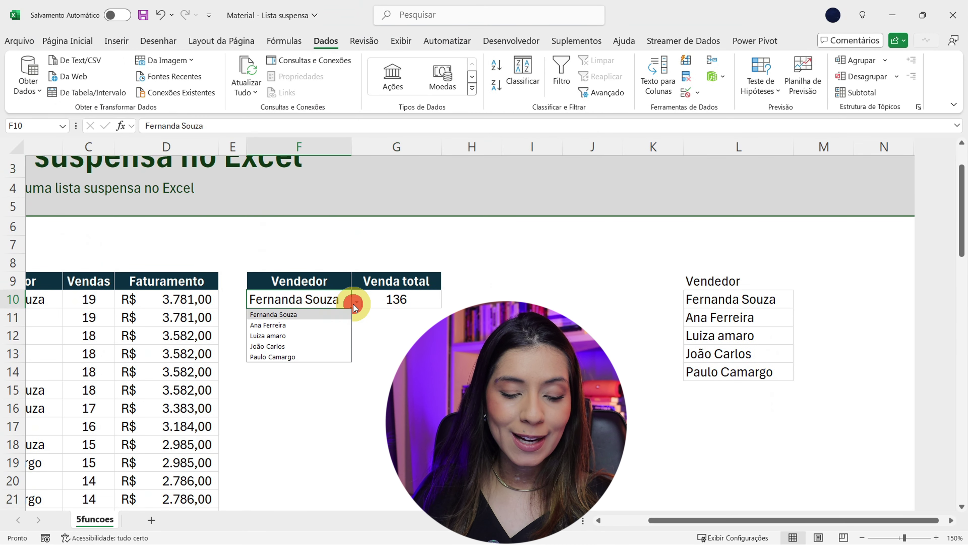
{"action": "left_click", "coordinate": [281, 325]}
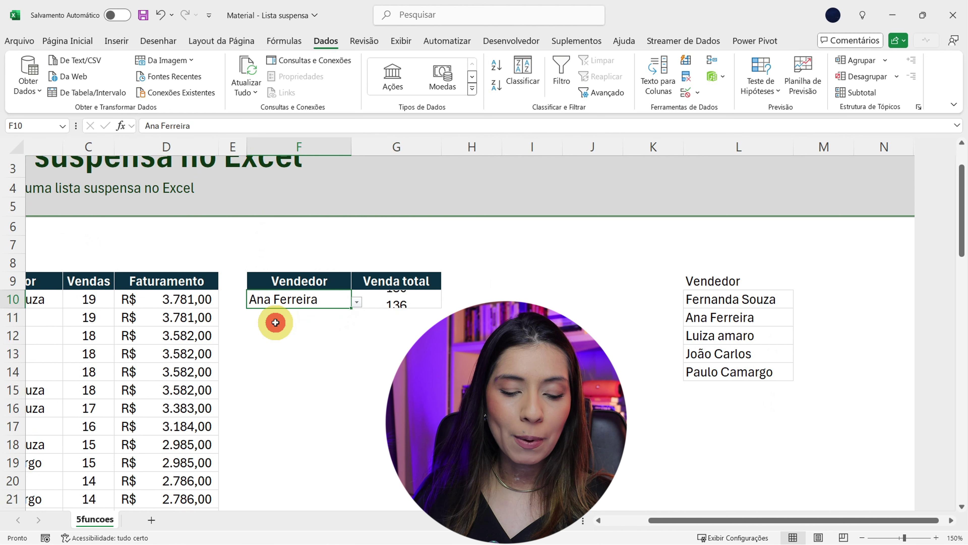
{"action": "left_click", "coordinate": [355, 301]}
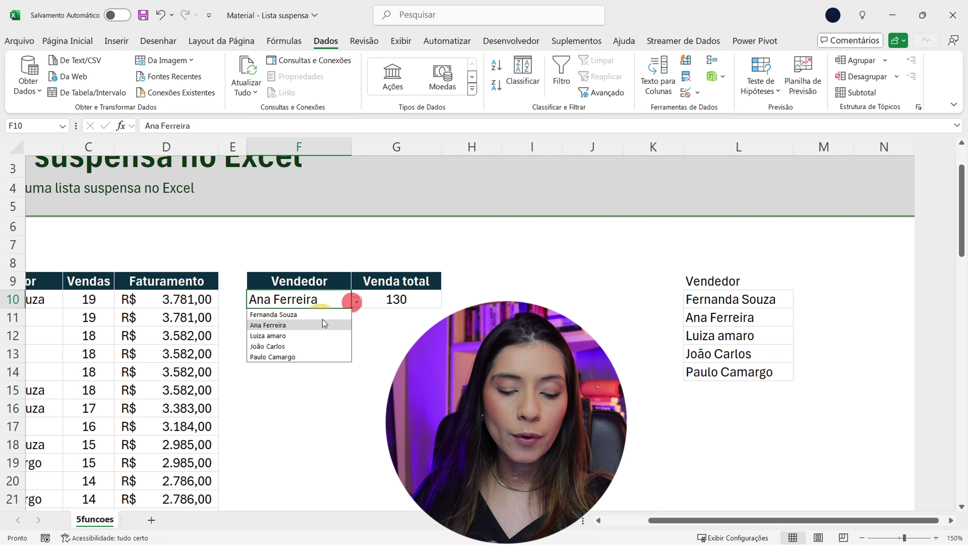
{"action": "left_click", "coordinate": [282, 346]}
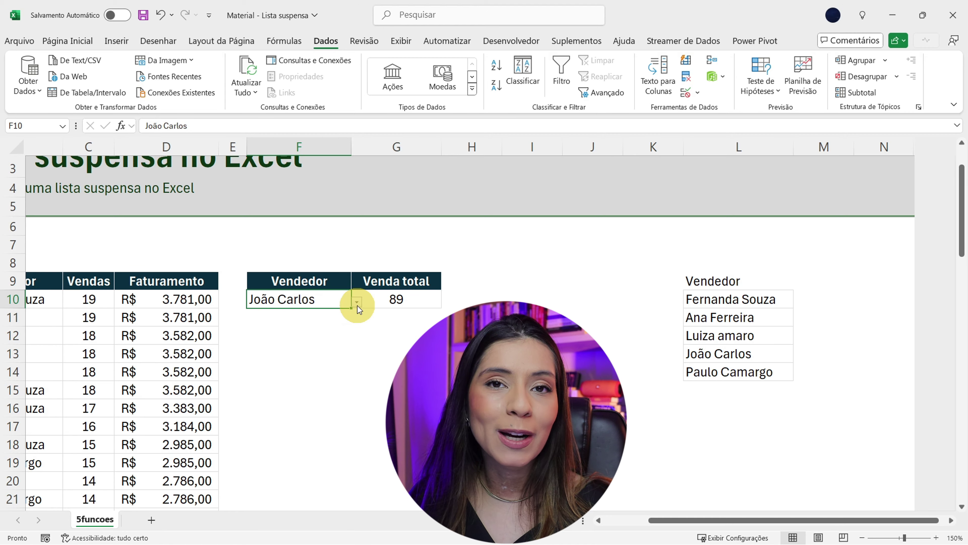